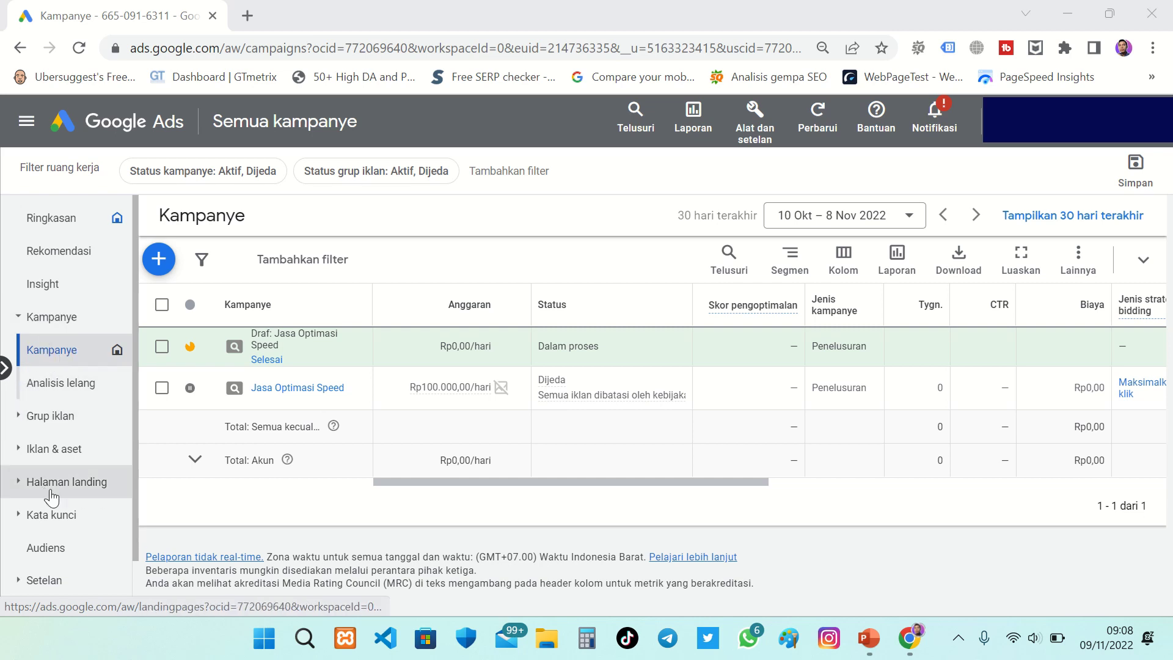
- Open the settings of the Jasa Optimasi Speed campaign and expand its additional settings
scroll(52, 498, "down", 2)
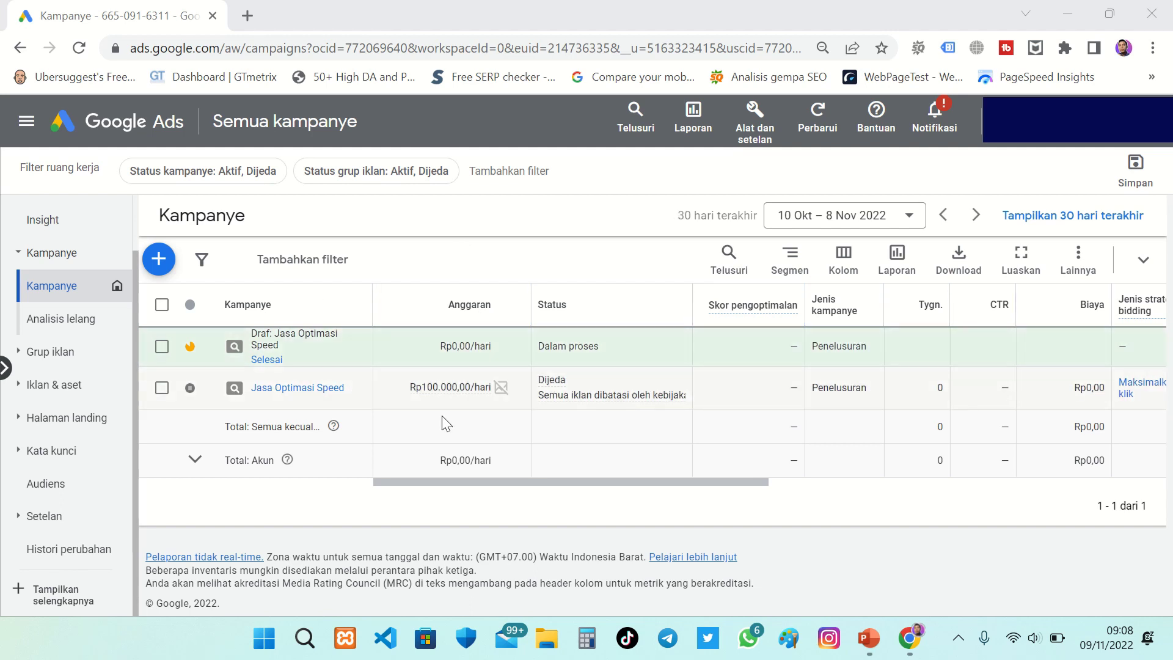
left_click(41, 517)
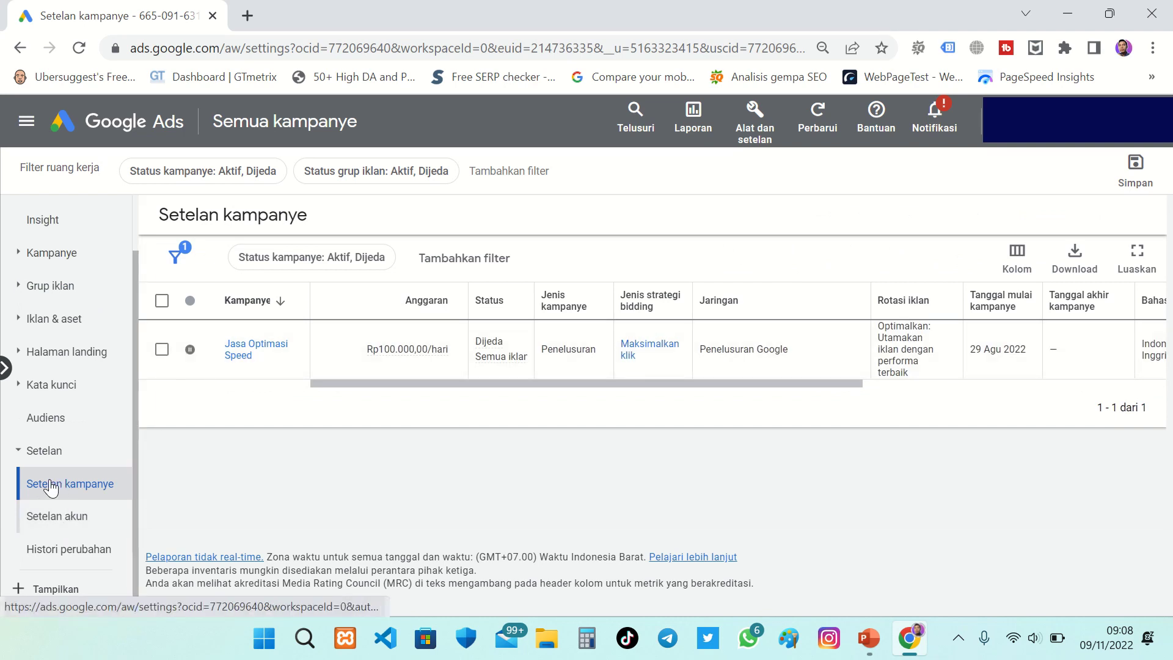
left_click(254, 351)
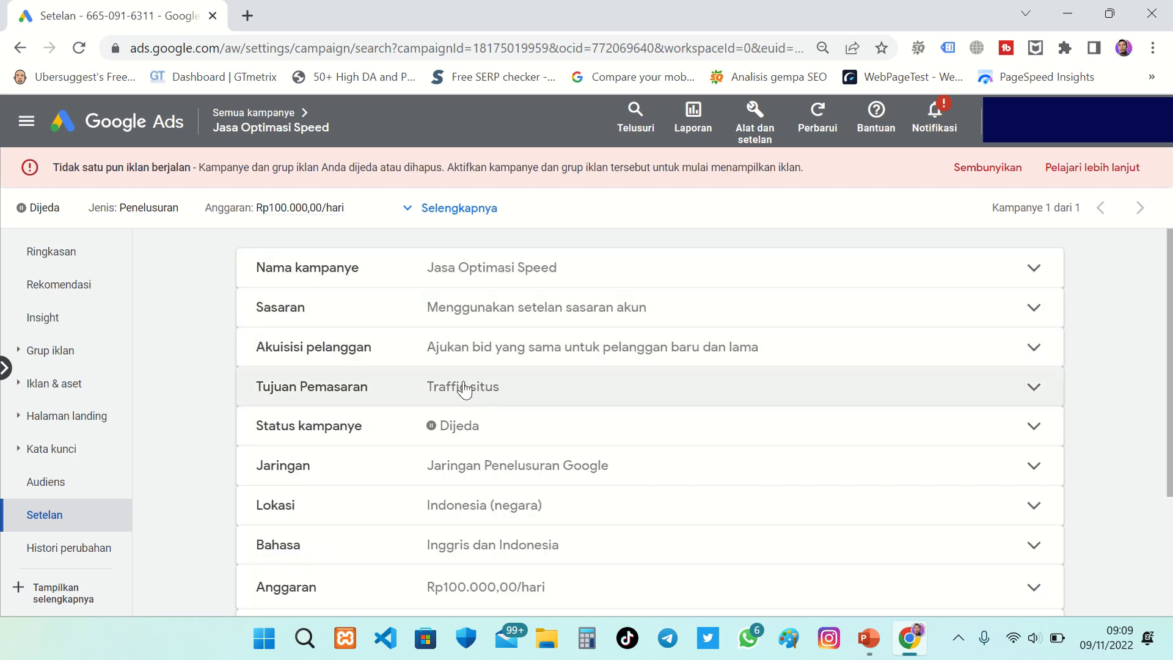
scroll(307, 372, "down", 3)
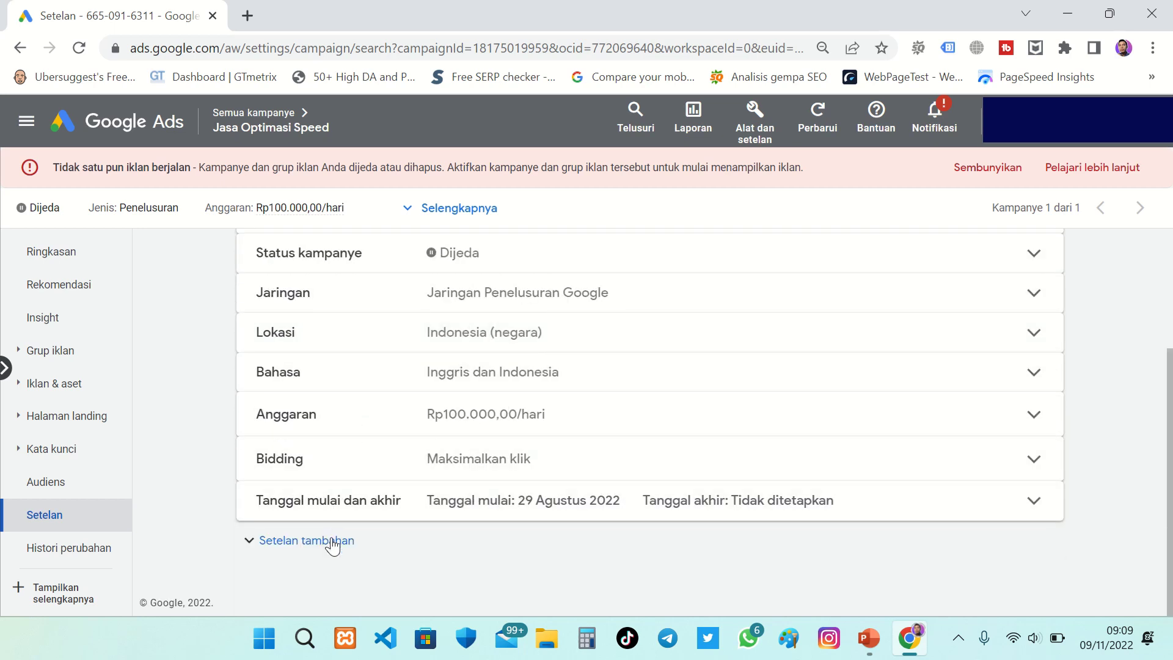
left_click(276, 550)
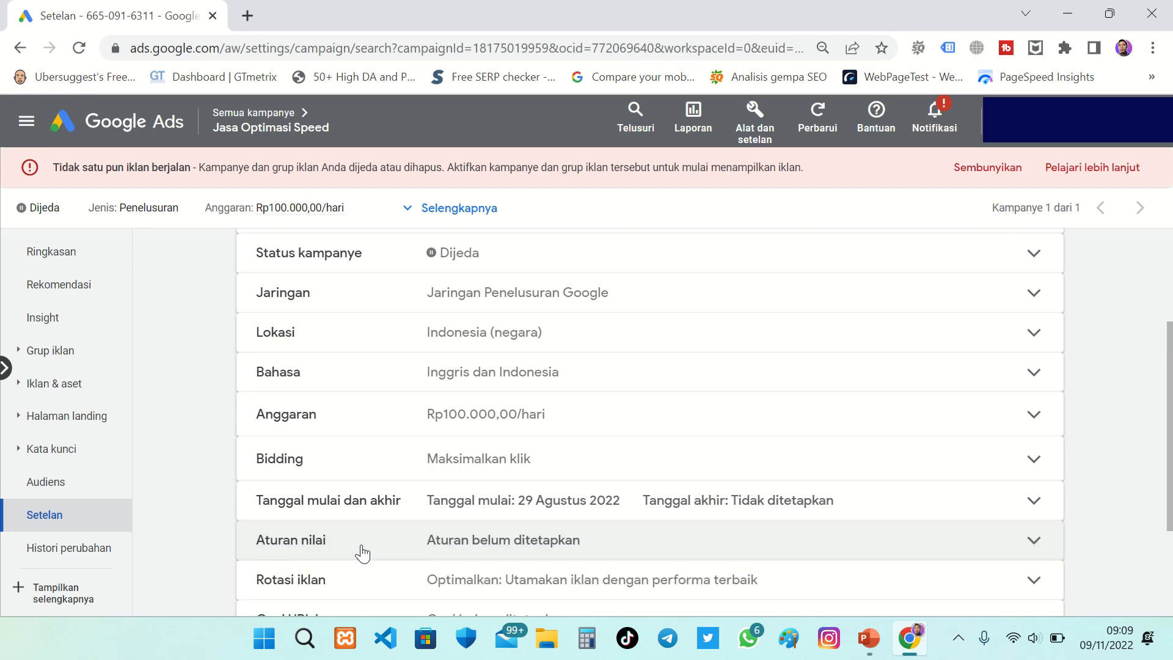
scroll(405, 532, "down", 3)
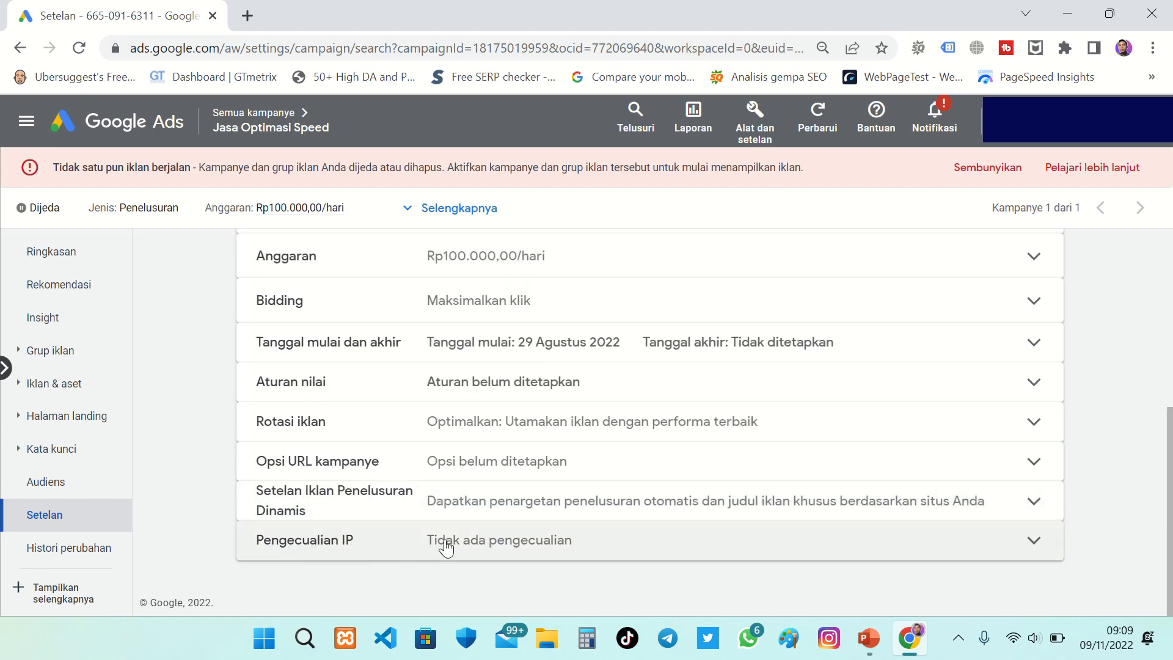
- Review the campaign's expanded details summary, including its schedule, targeting and ad group, and collapse it
scroll(547, 397, "up", 5)
left_click(449, 209)
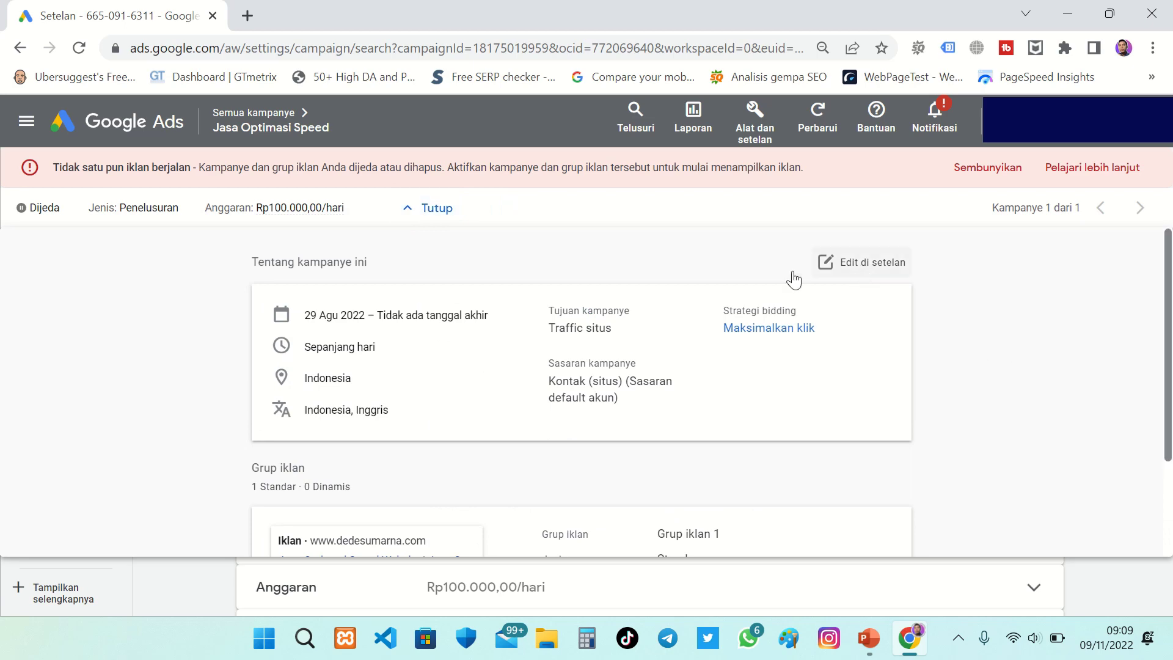
scroll(403, 440, "down", 2)
scroll(439, 415, "up", 2)
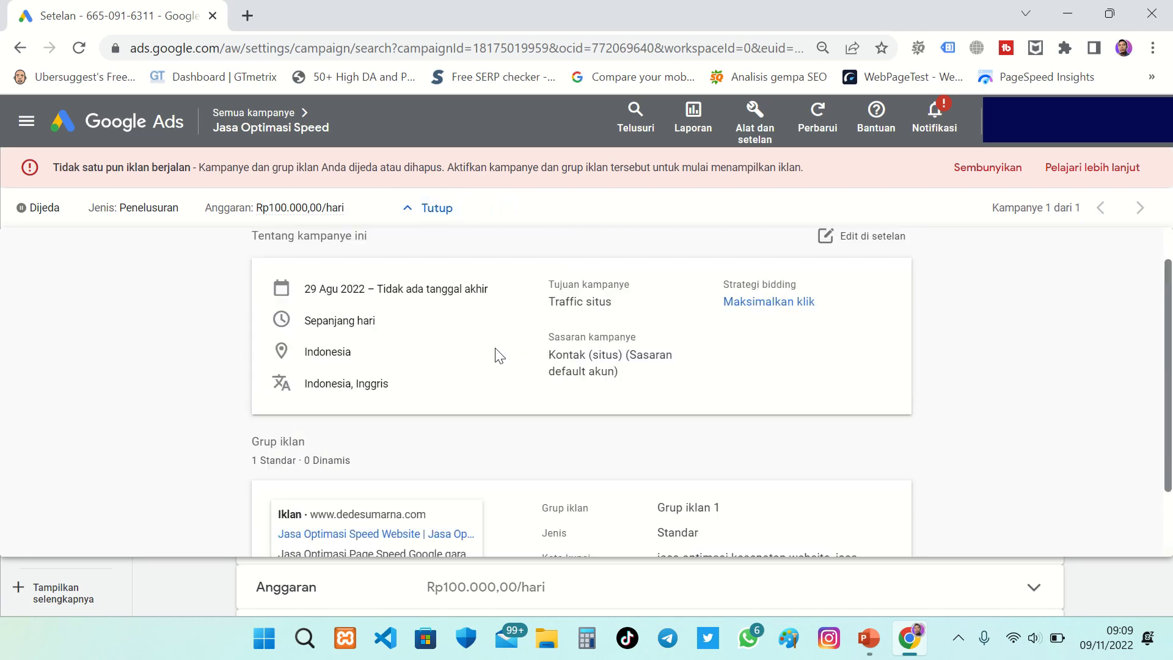
left_click(422, 209)
- Open the campaign's IP exclusion setting (Pengecualian IP) for editing
scroll(335, 382, "down", 5)
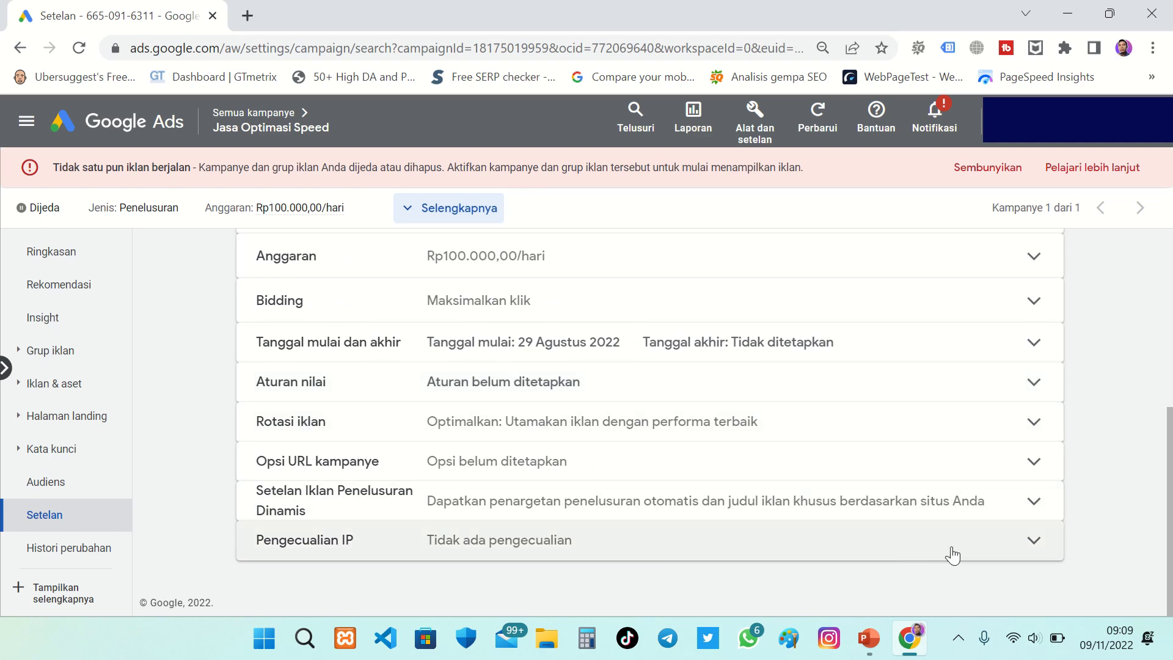
left_click(1033, 541)
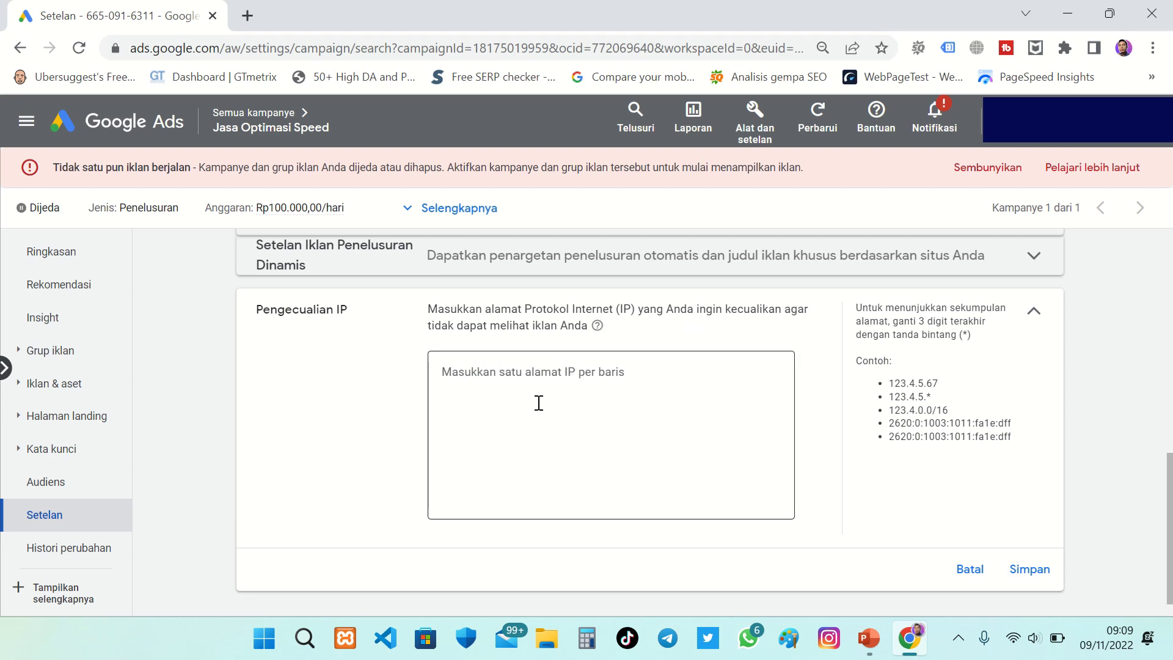
left_click(496, 373)
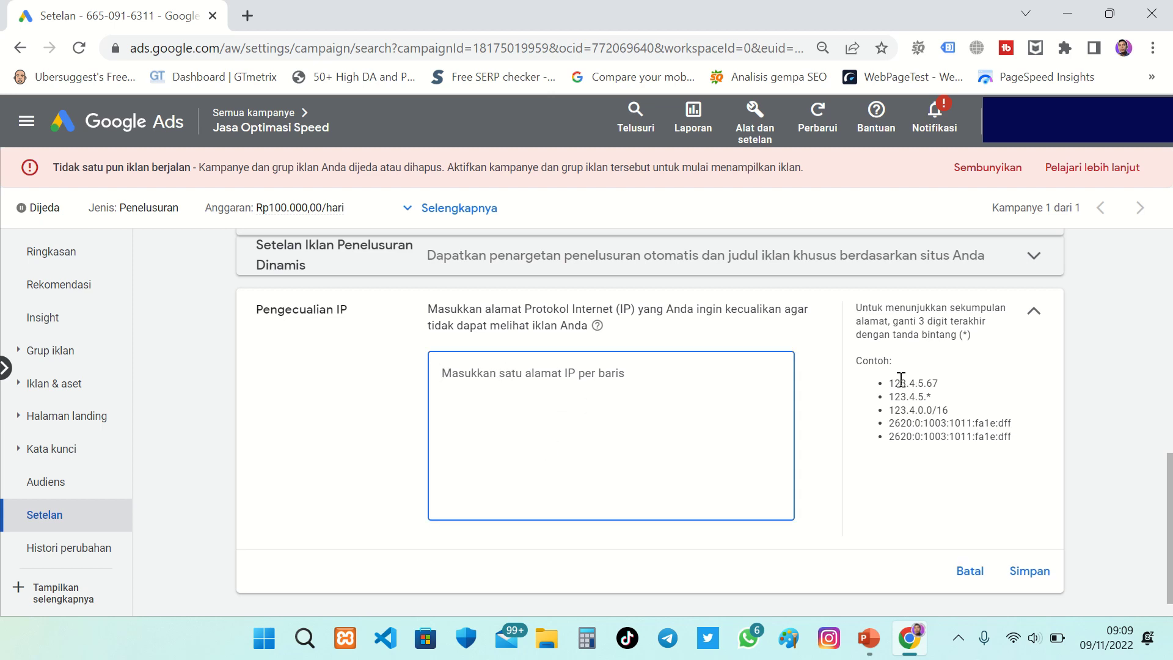
- Copy the sample IP addresses from the help text into the exclusion list and remove the asterisk from 123.4.5.*
left_click_drag(888, 383, 1012, 439)
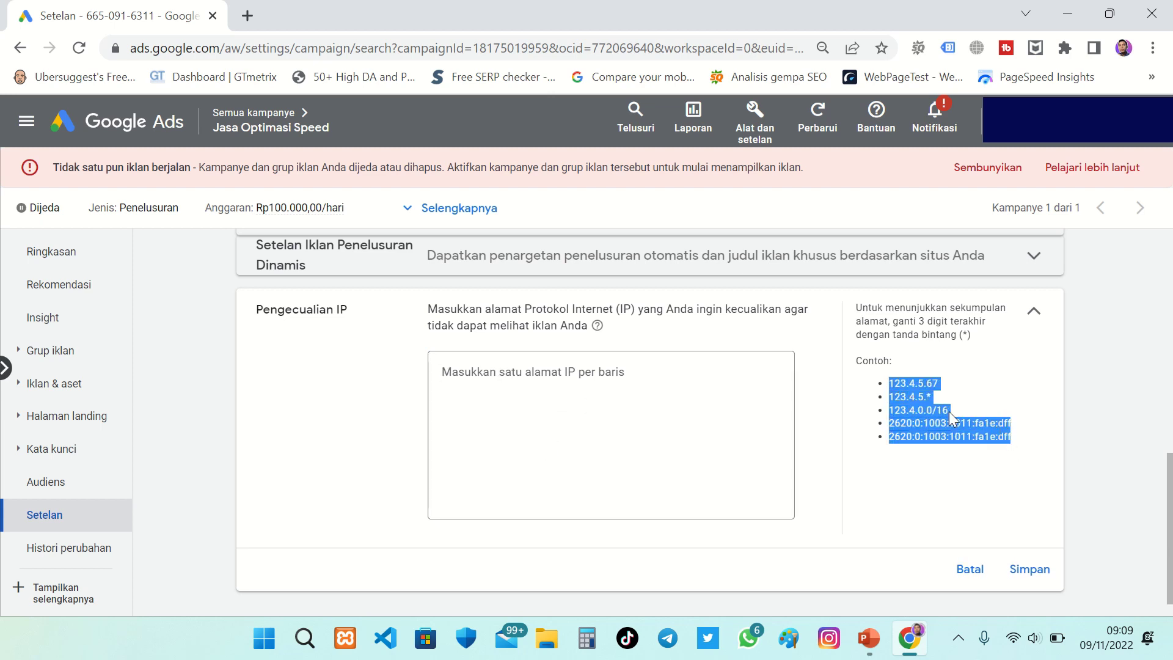
right_click(950, 427)
left_click(568, 501)
left_click(527, 412)
right_click(526, 411)
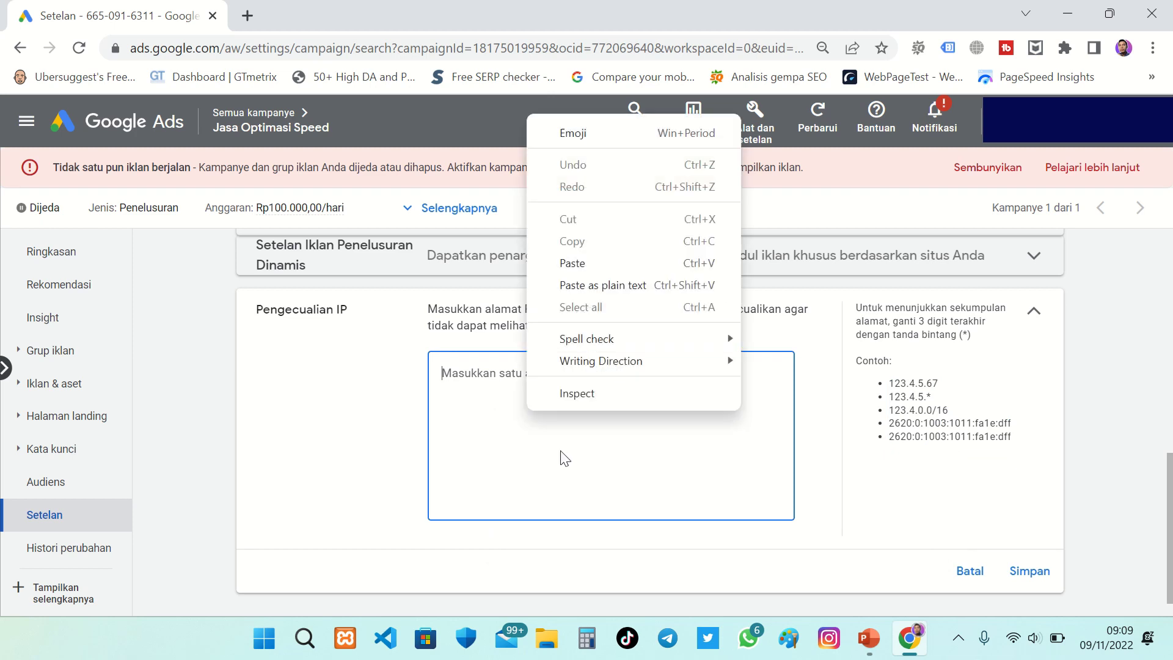
left_click(586, 263)
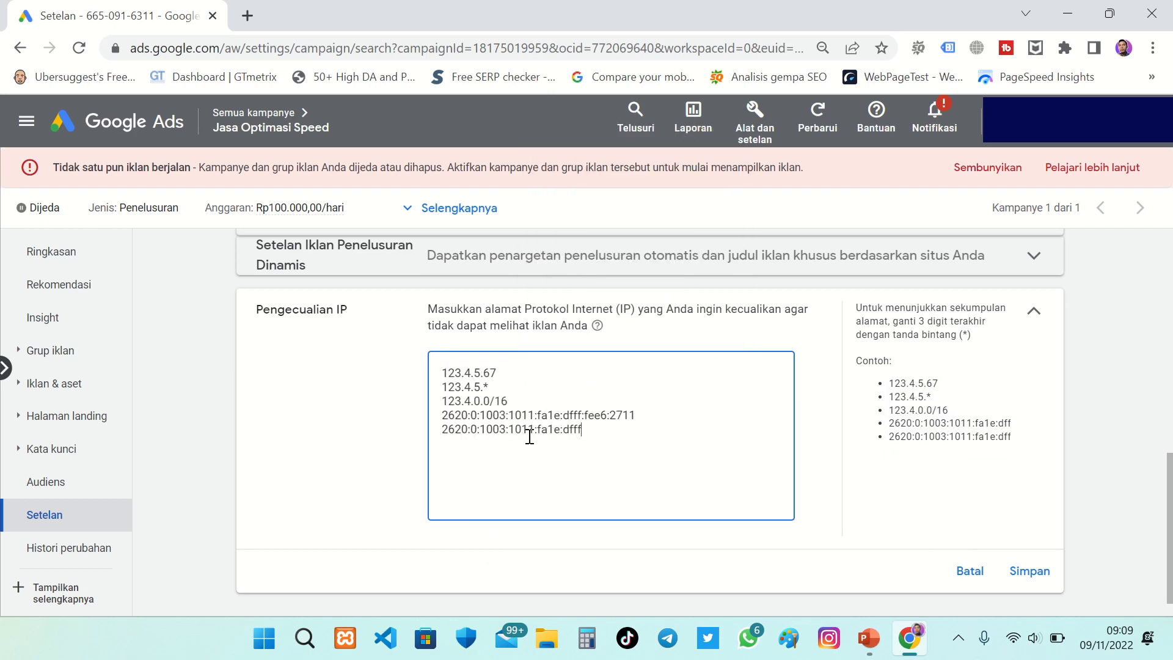
left_click(521, 396)
left_click(501, 389)
left_click_drag(517, 398, 518, 373)
left_click(518, 372)
- Search the web for "ip saya" in a new tab, open the IPSaya.com result and close the search results tab
left_click(247, 17)
type("cek")
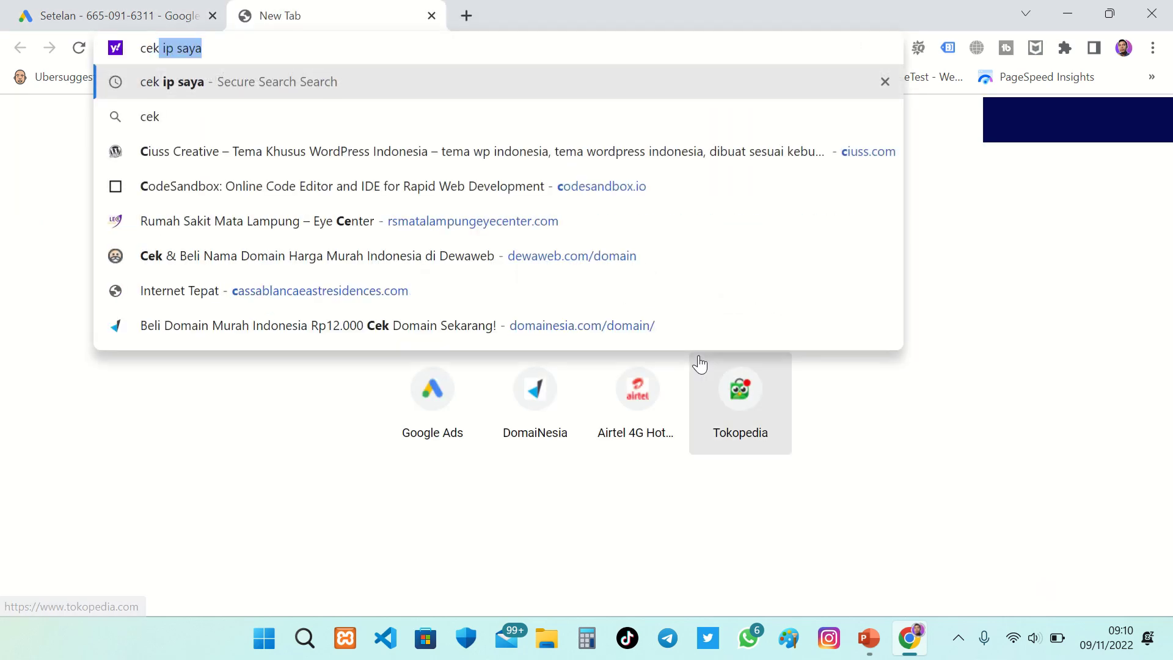
left_click(700, 364)
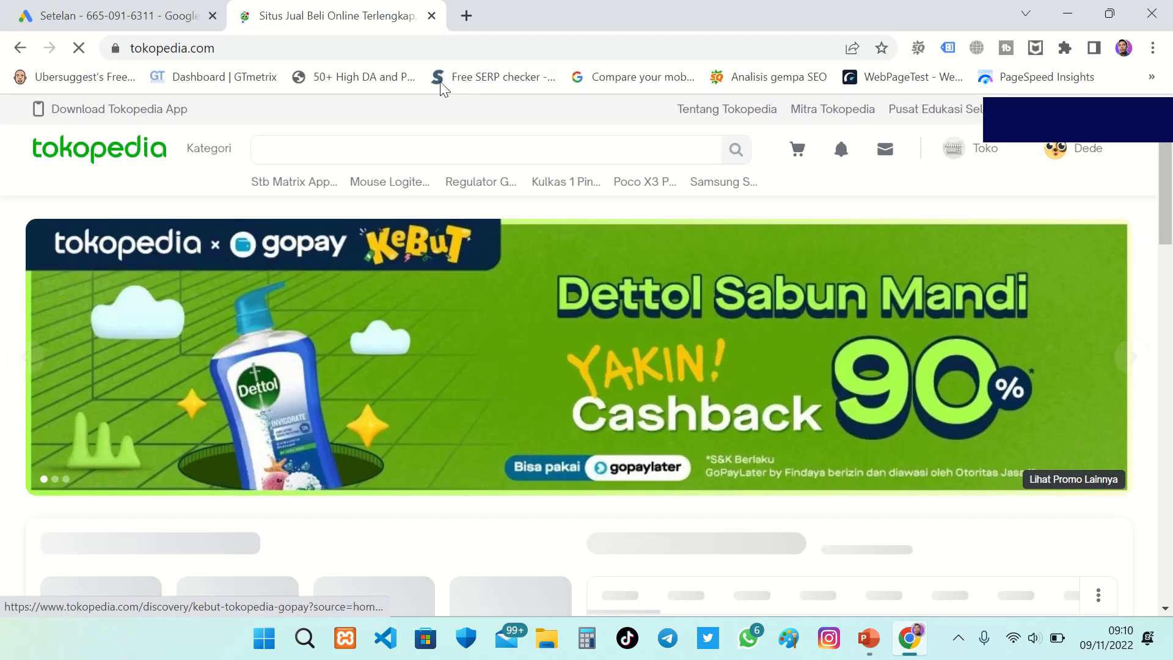
left_click(427, 52)
type("ip saya")
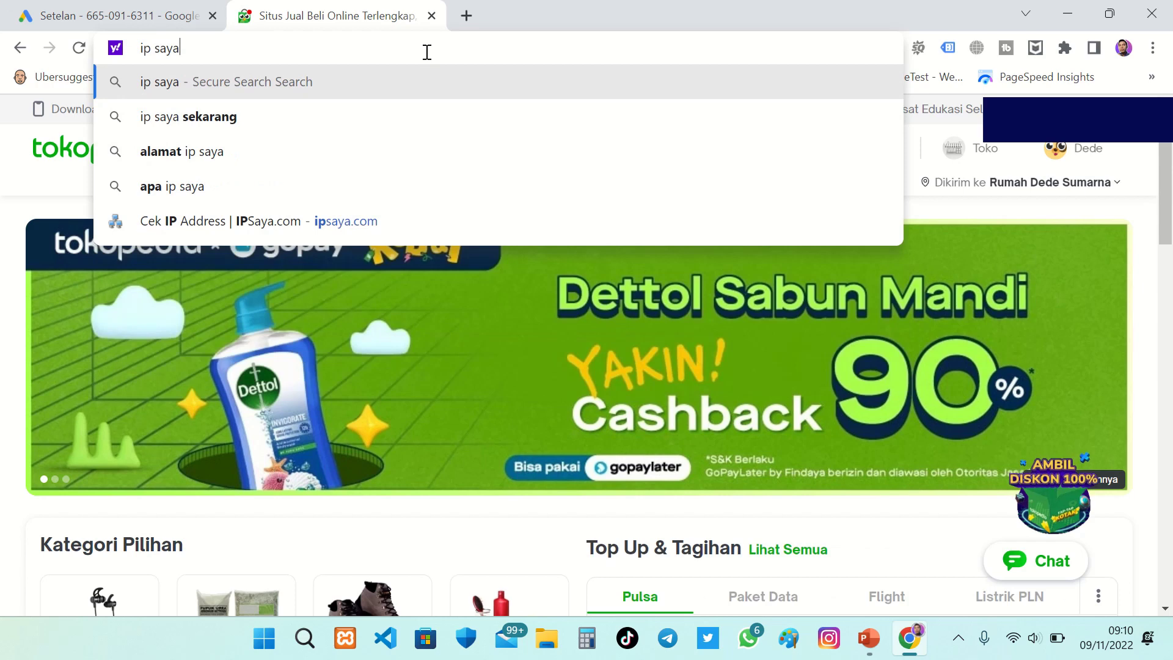
key("Return")
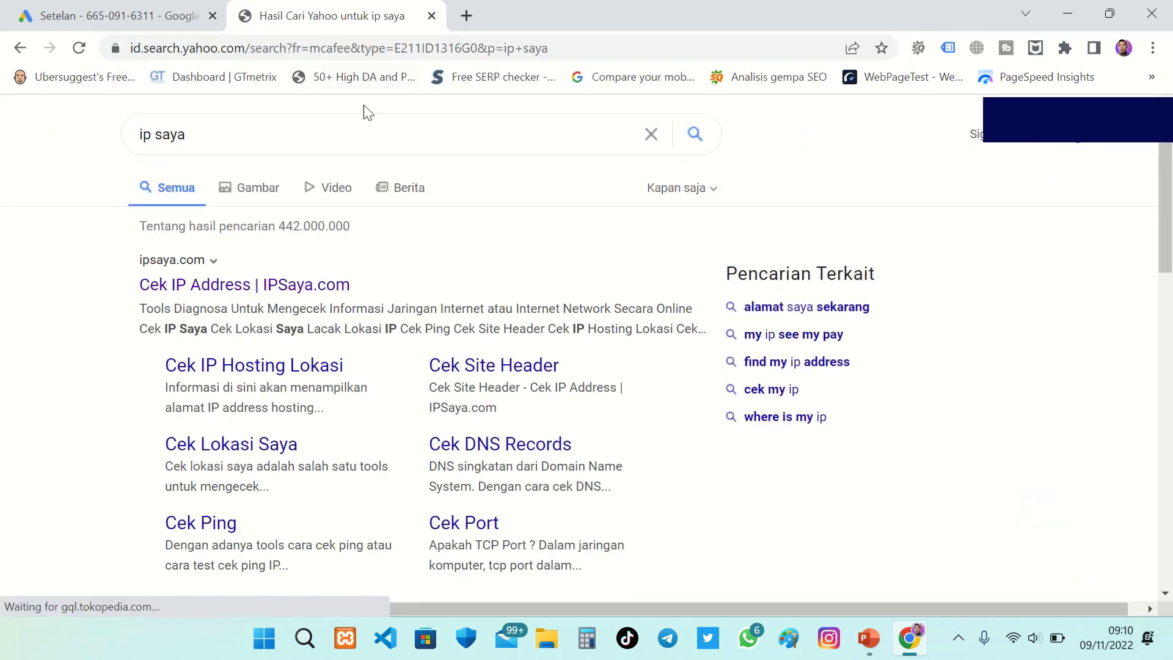
left_click_drag(140, 257, 236, 292)
left_click(236, 287)
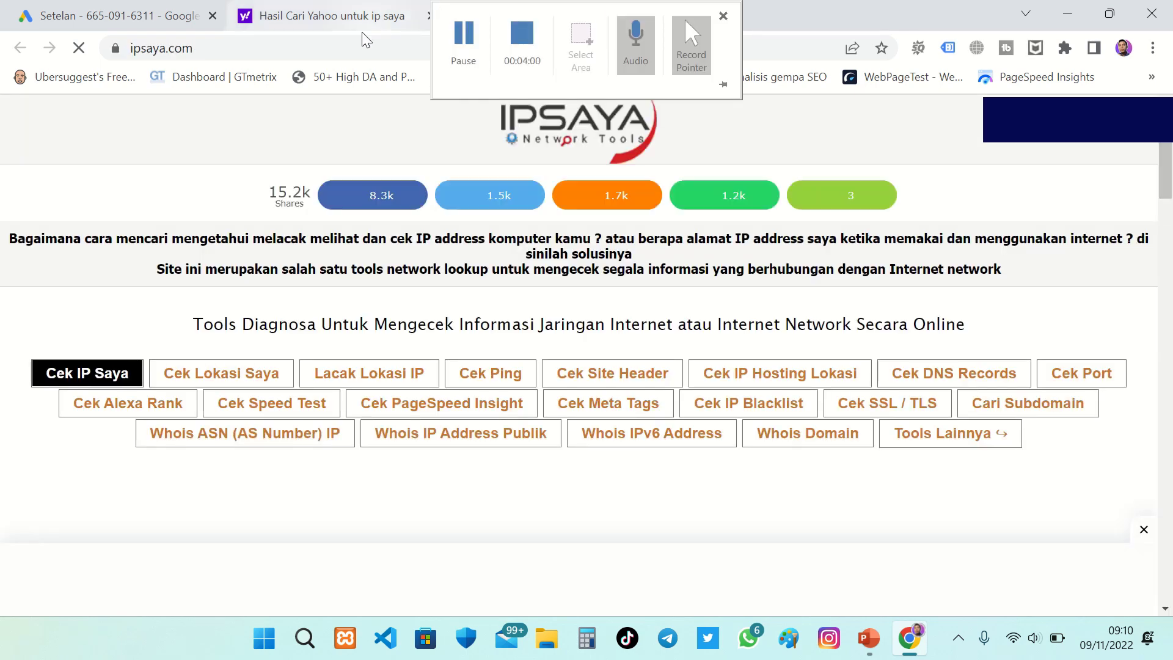
left_click(432, 17)
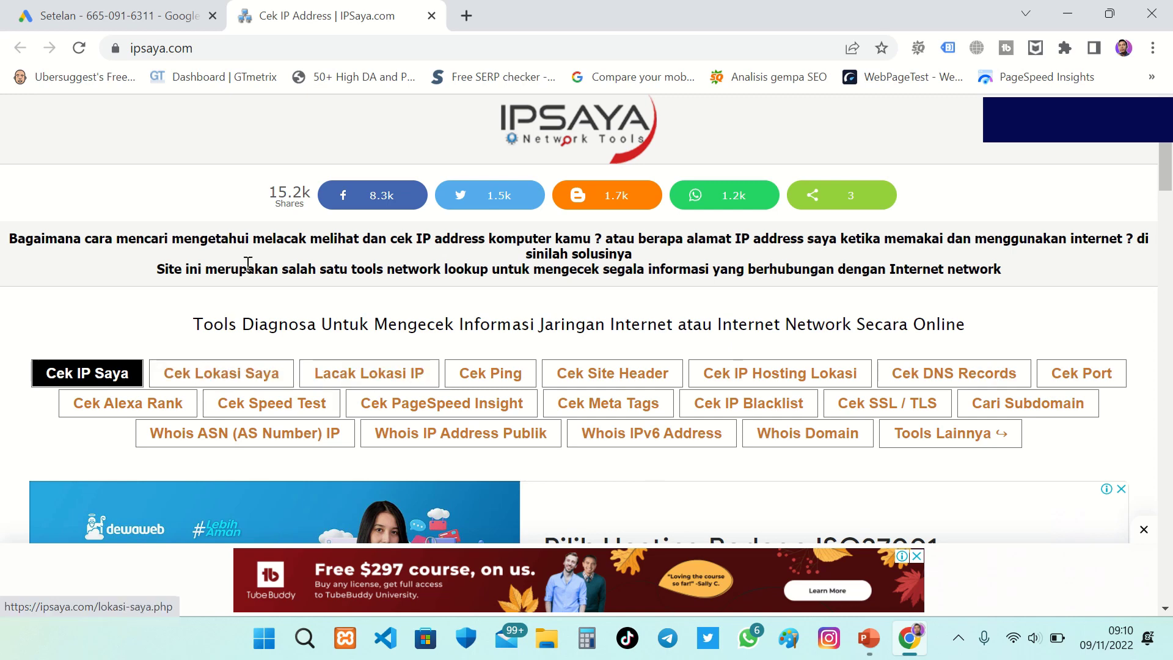
- Examine the IP address details that IPSaya.com reports for this connection, including the main IP address, and the site's web address
scroll(321, 323, "down", 5)
scroll(317, 330, "down", 3)
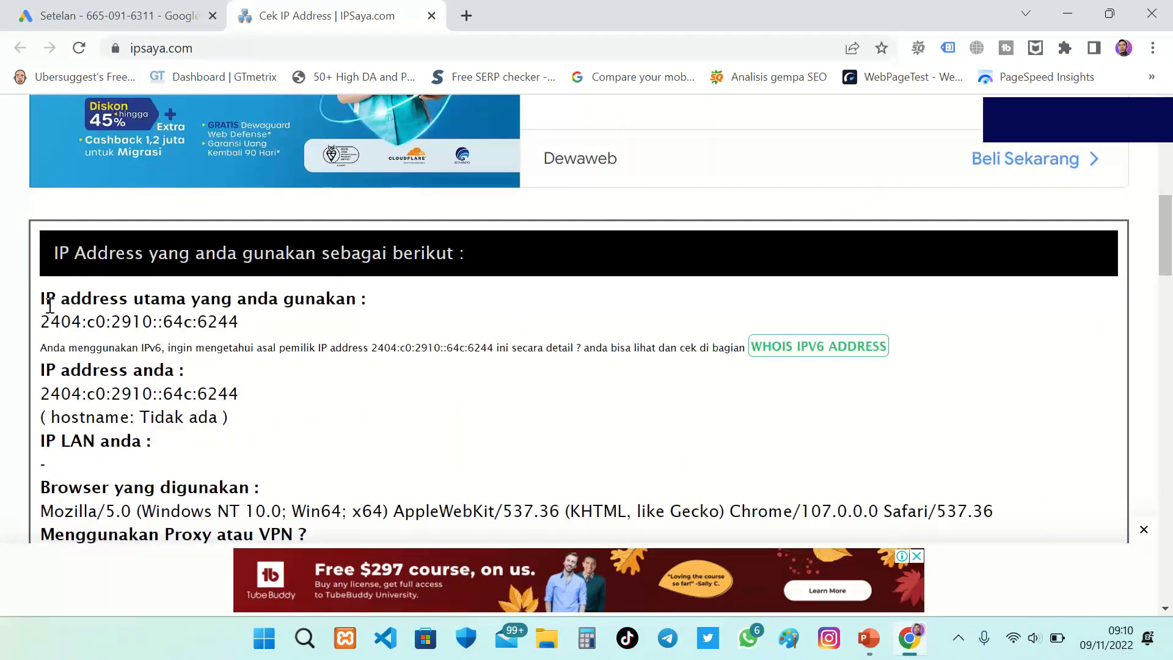
left_click_drag(41, 299, 356, 294)
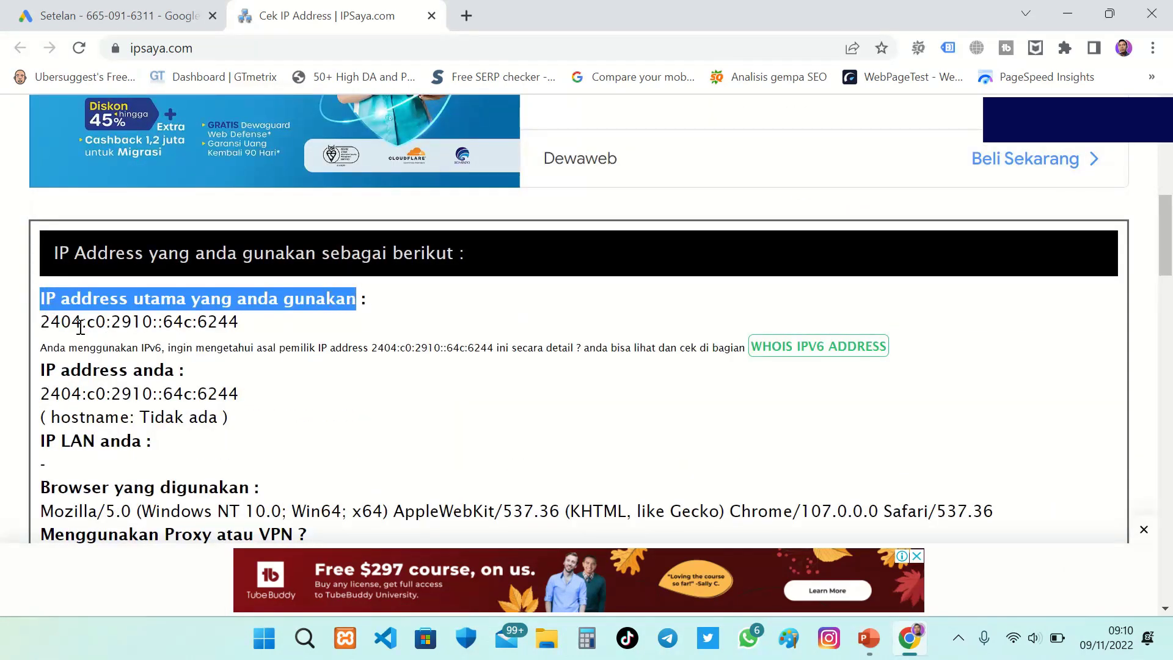
left_click_drag(43, 318, 233, 324)
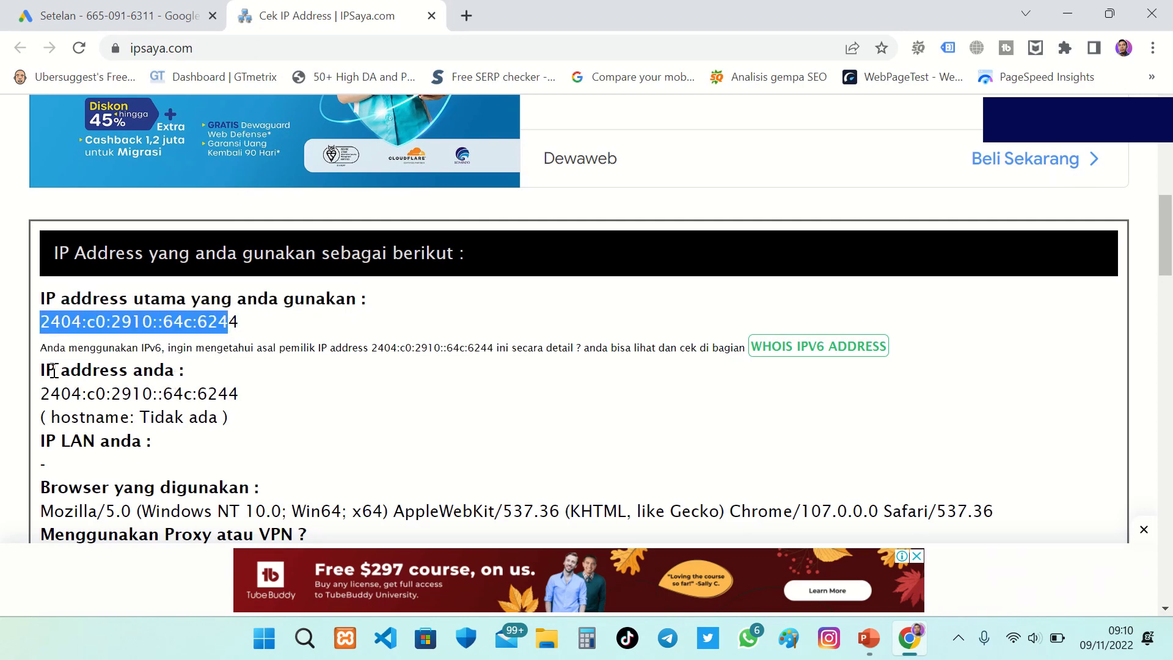
left_click_drag(43, 370, 181, 370)
left_click_drag(242, 323, 43, 331)
scroll(107, 436, "down", 3)
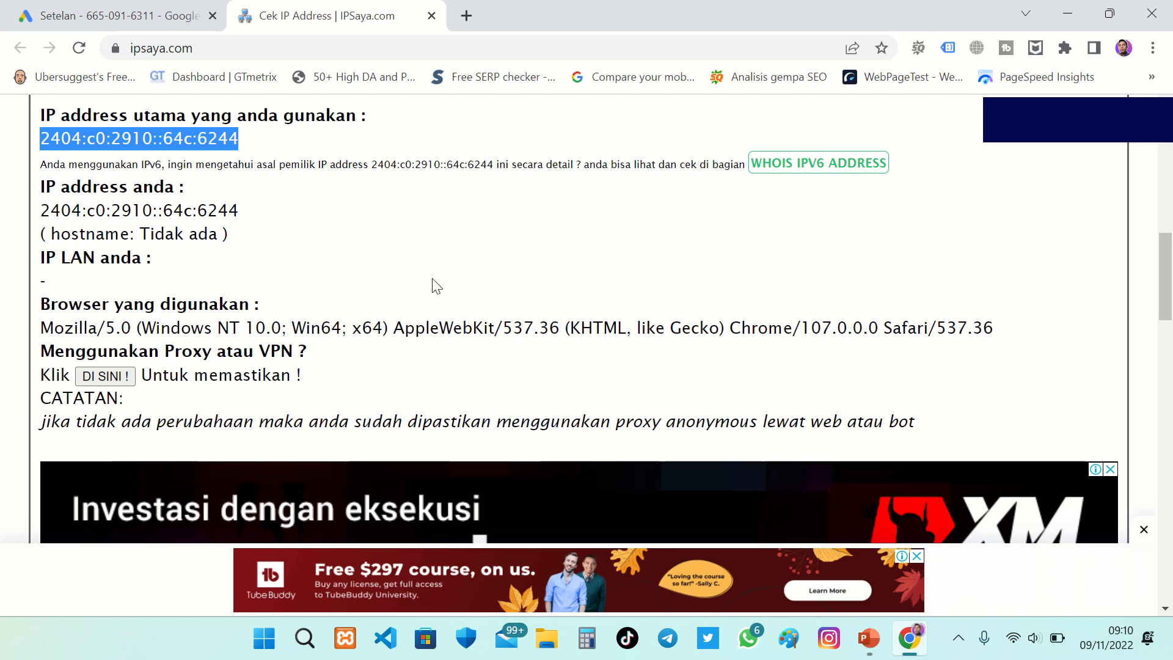
scroll(364, 296, "up", 10)
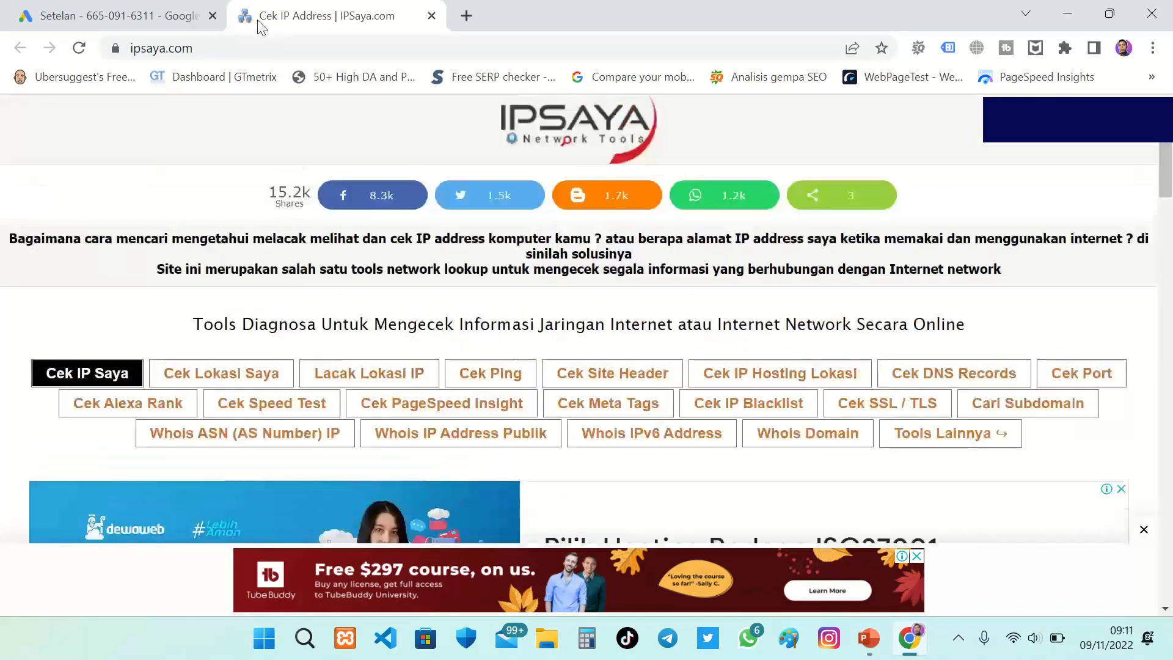
left_click(243, 46)
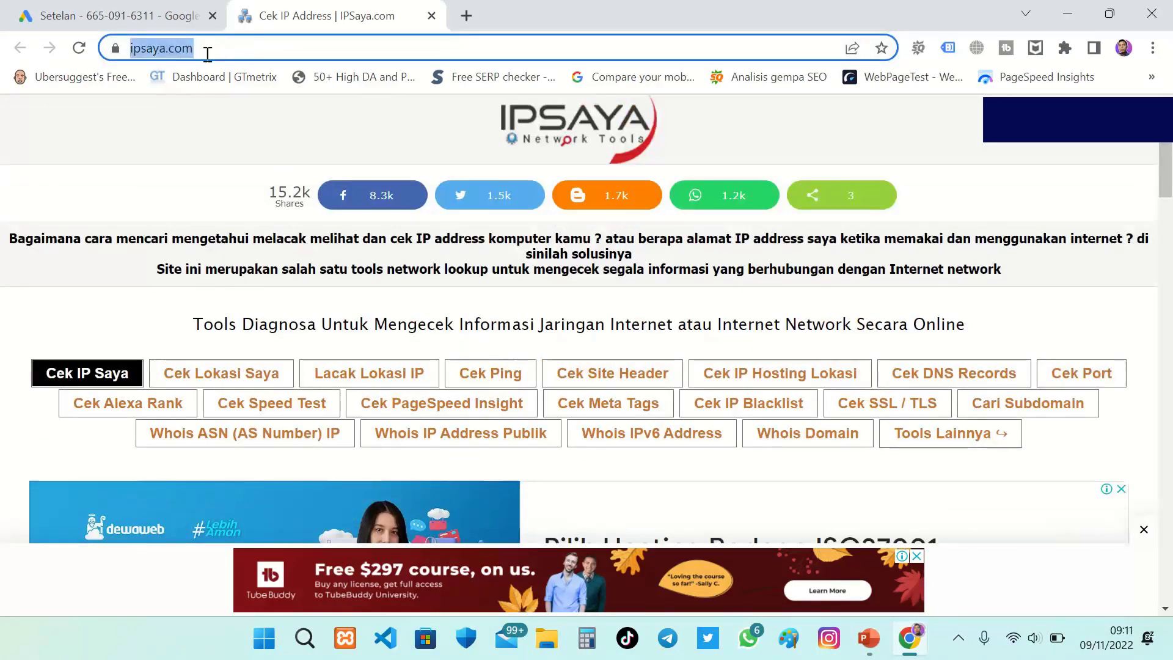
key("End")
scroll(204, 262, "down", 4)
scroll(149, 306, "up", 1)
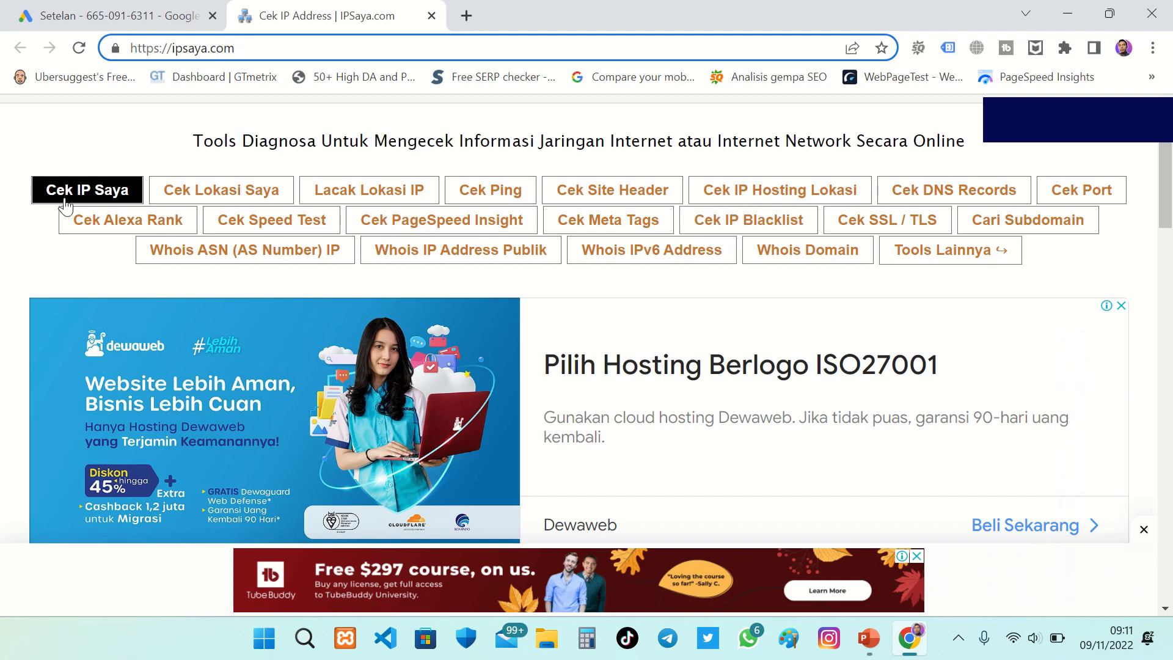
scroll(80, 281, "down", 5)
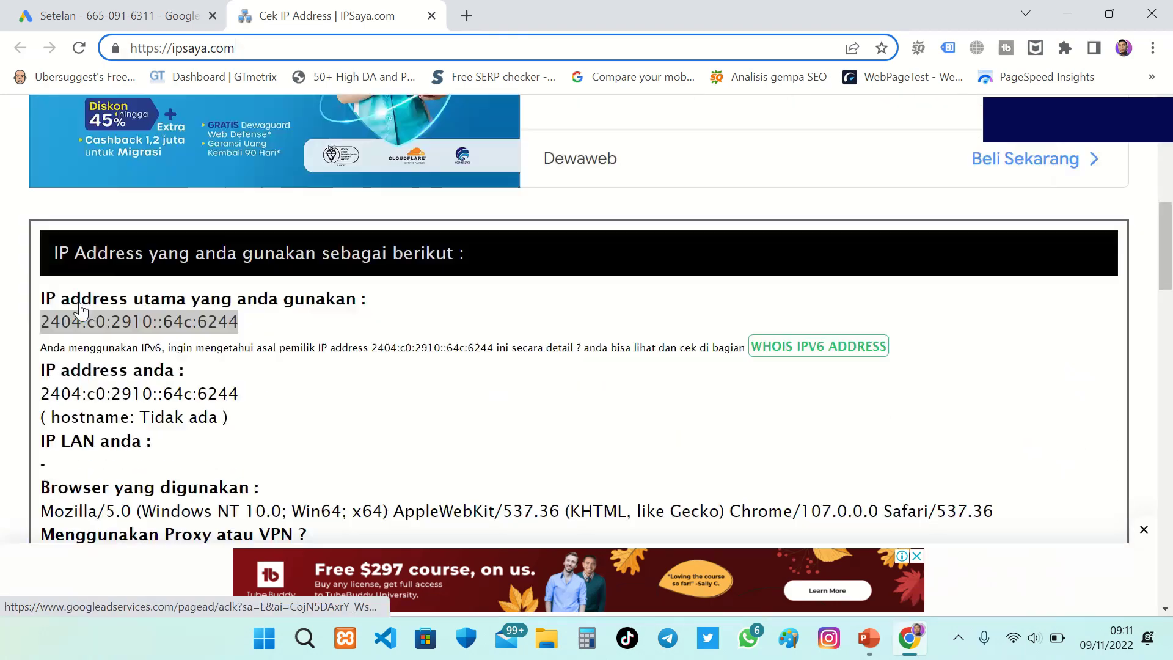
- Copy the main IP address from IPSaya.com and replace the sample entries in the Google Ads IP exclusion list with it
left_click(121, 327)
left_click_drag(243, 322, 39, 323)
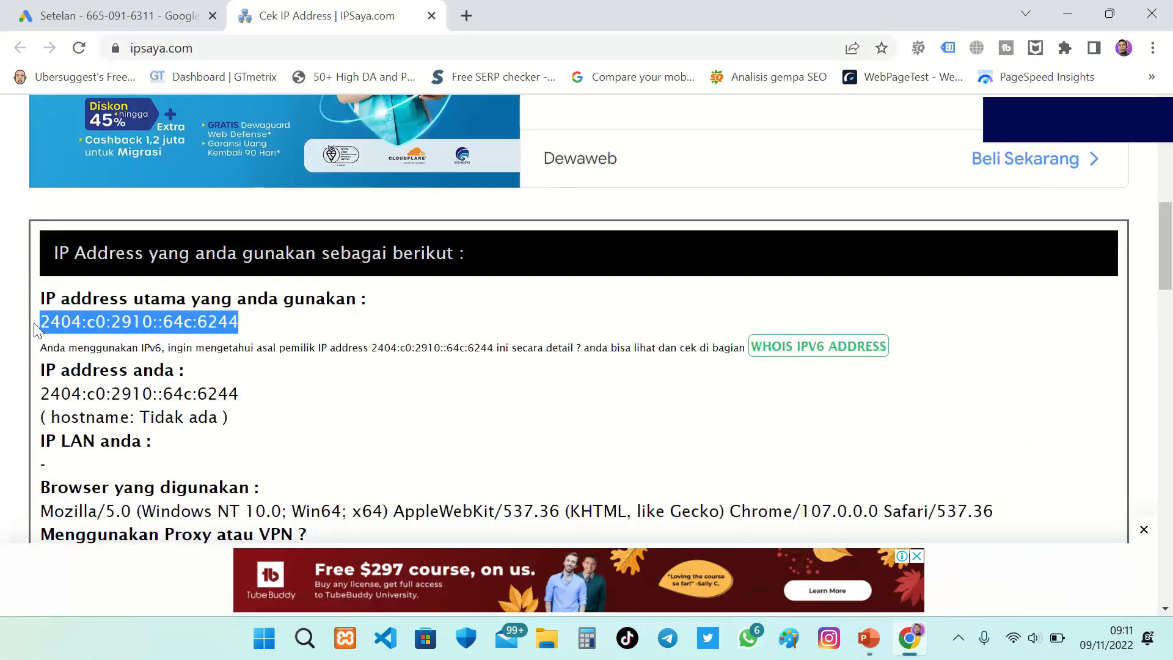
right_click(93, 322)
left_click(123, 342)
left_click(103, 8)
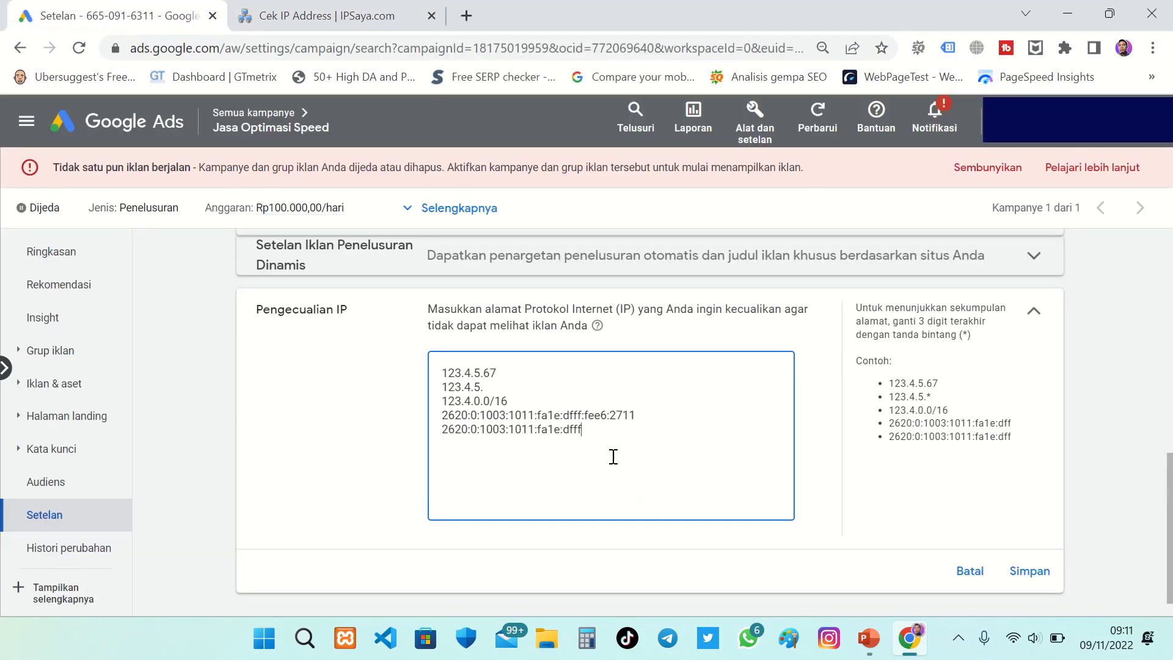
key("ctrl+a")
key("ctrl+v")
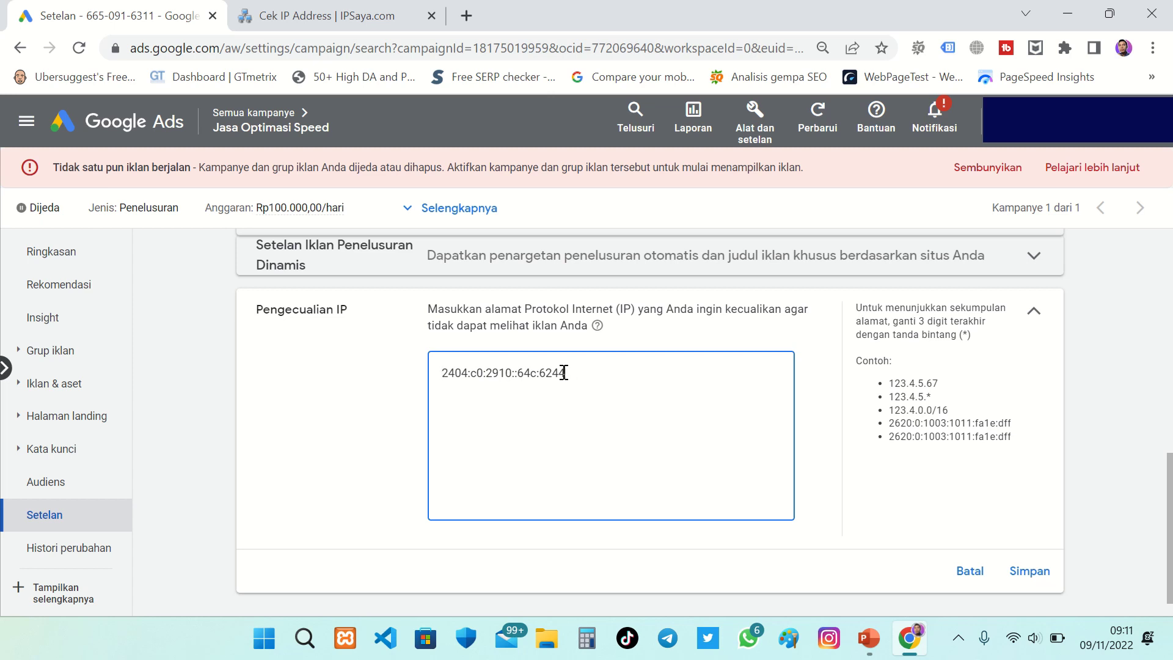
left_click_drag(565, 373, 441, 371)
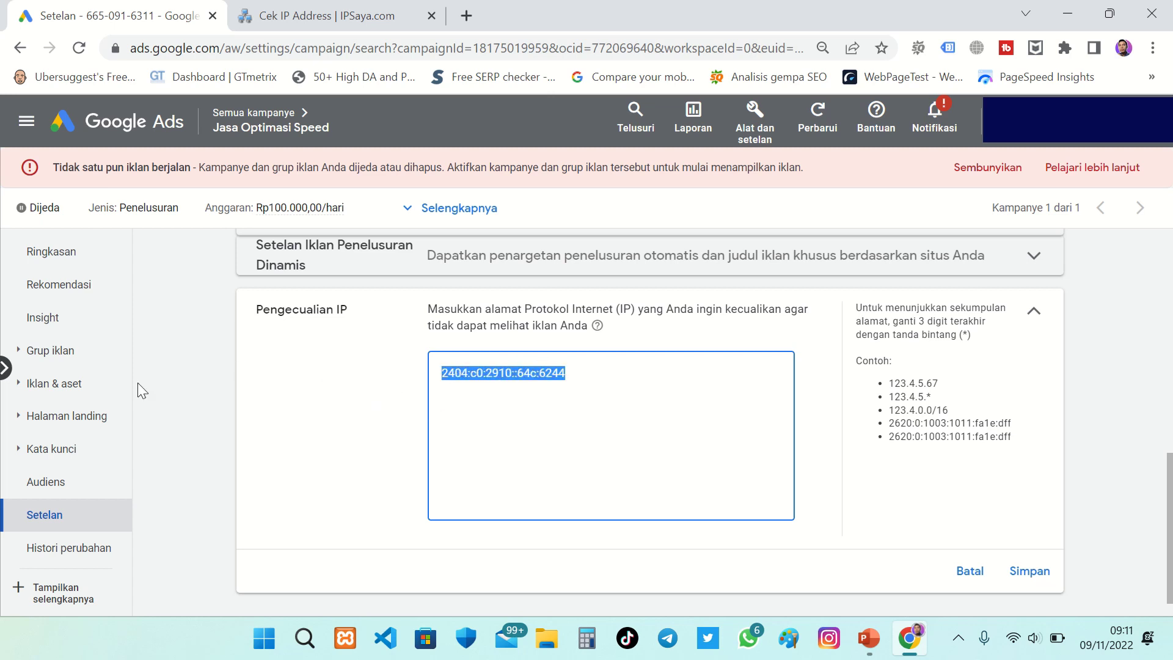
left_click(563, 385)
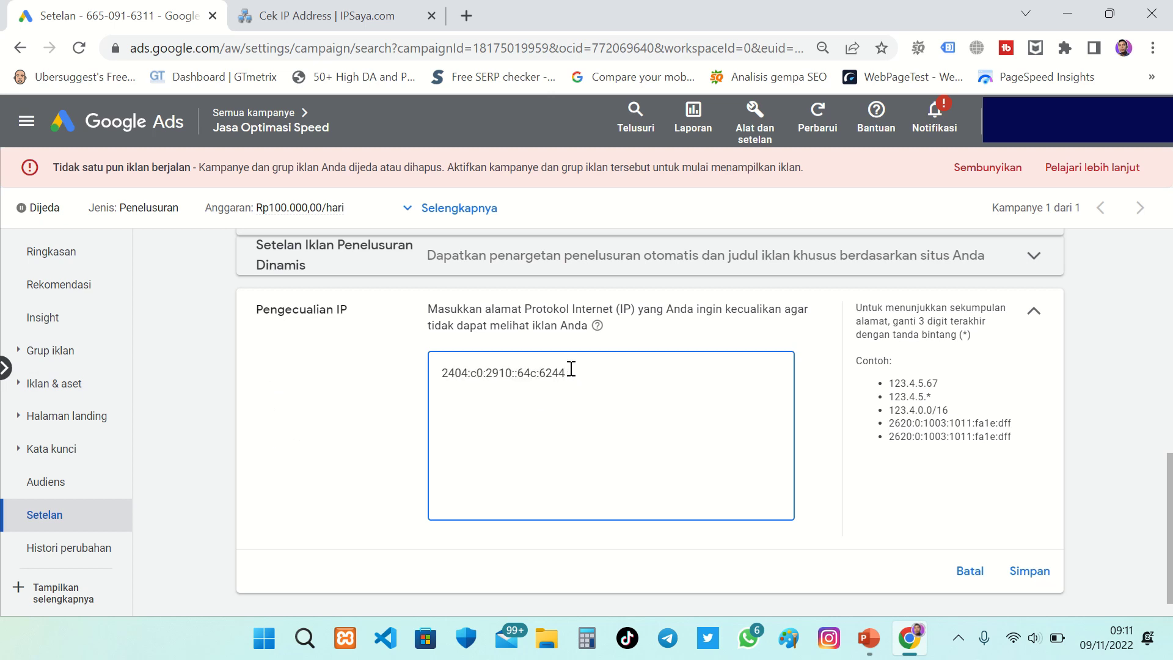
left_click_drag(567, 373, 437, 389)
left_click(449, 387)
left_click_drag(568, 373, 443, 373)
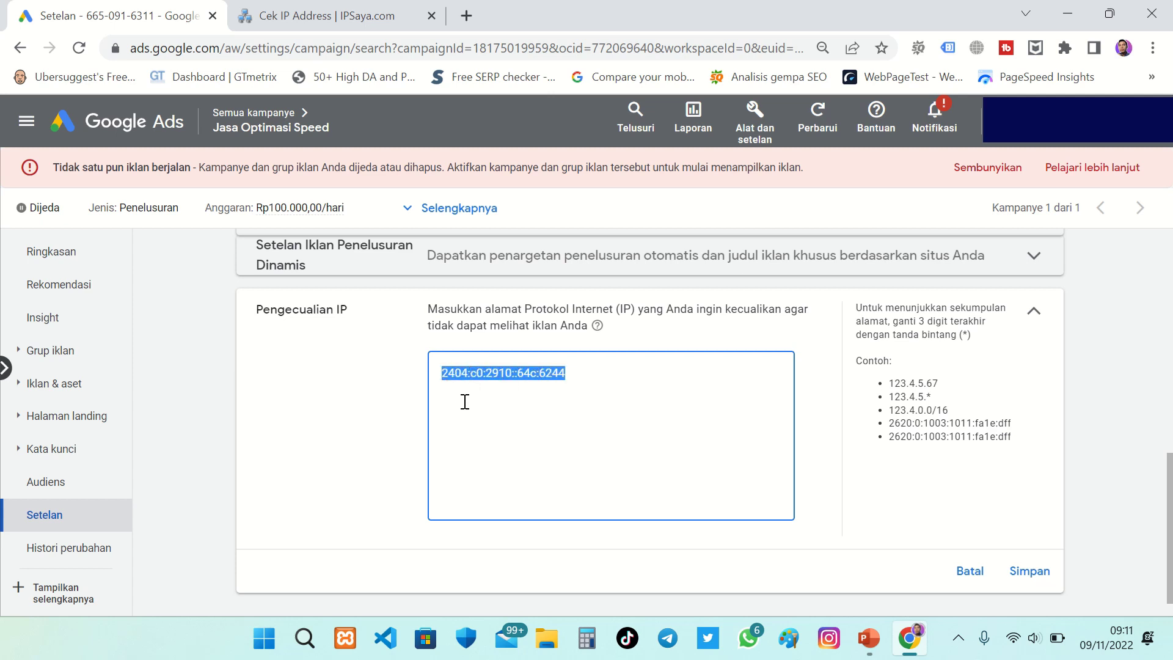
left_click(535, 383)
left_click_drag(566, 374, 435, 373)
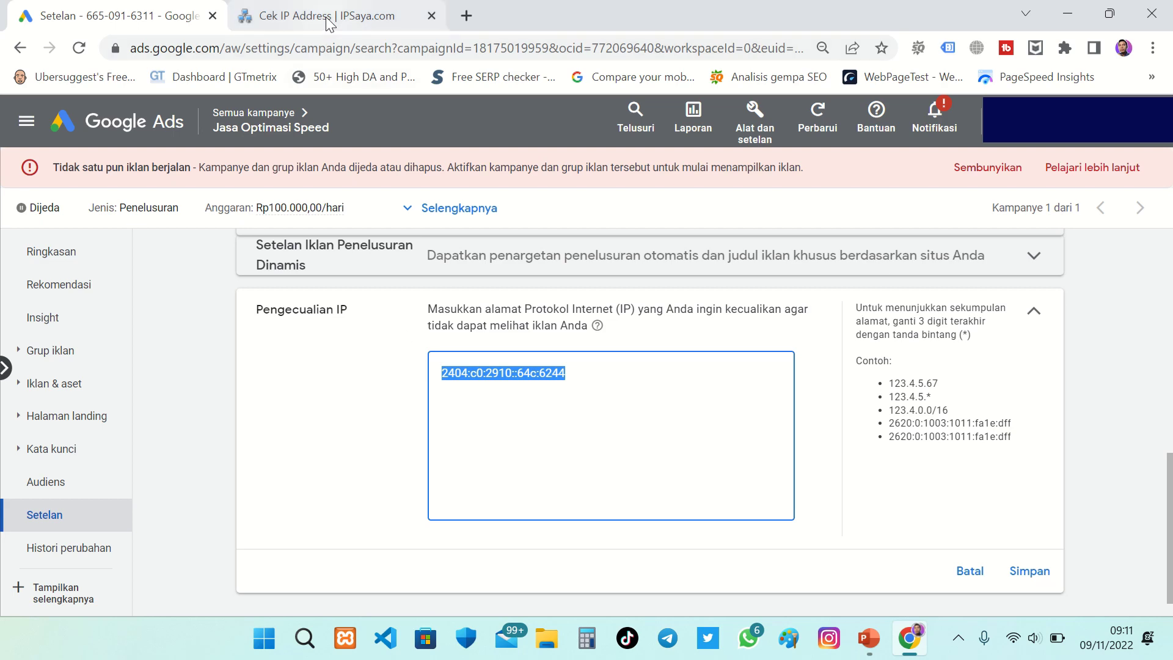
- Switch to IPSaya.com and review the site's web address and the main IP address it reports for this connection
left_click(293, 15)
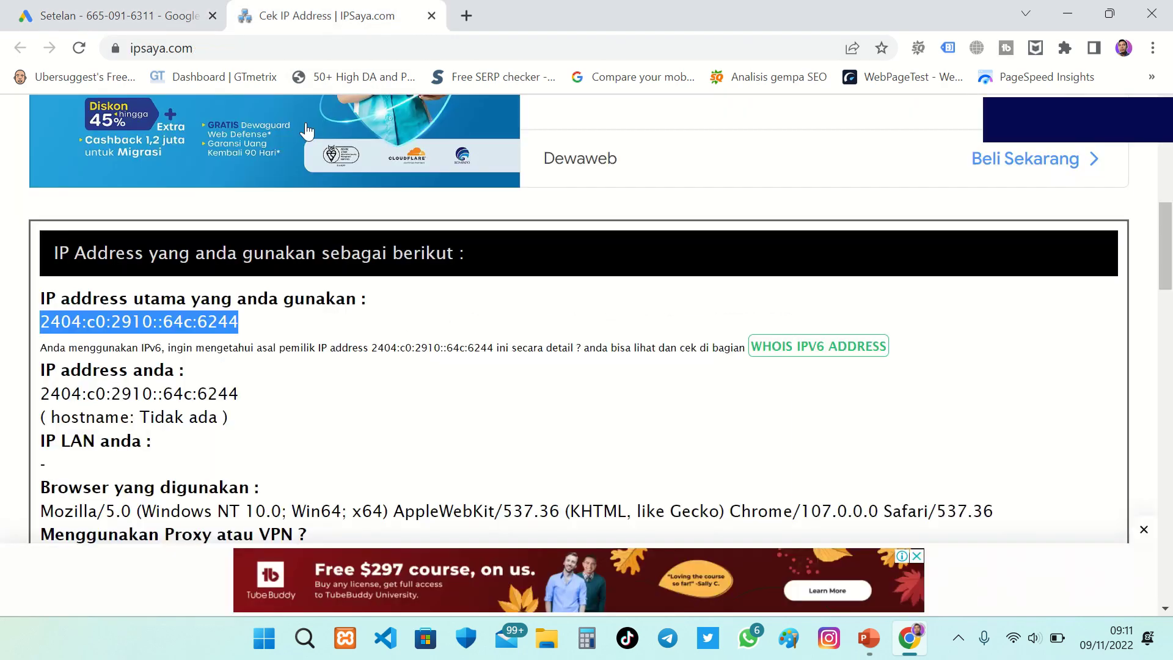
left_click(152, 48)
left_click(224, 48)
left_click(148, 323)
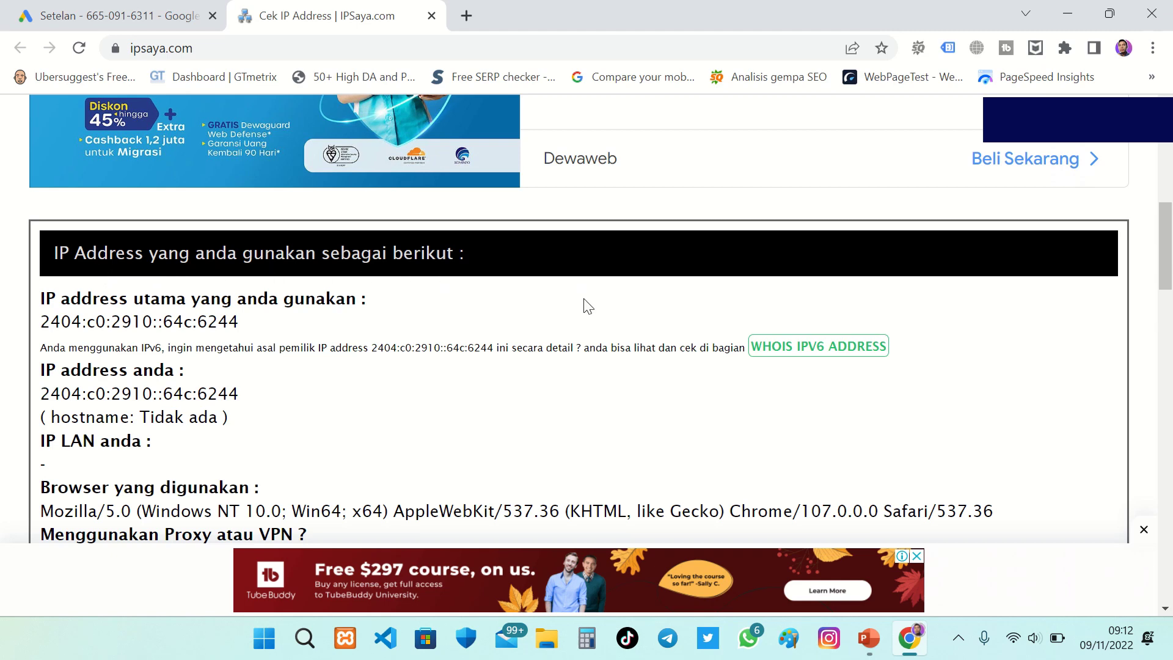
scroll(183, 317, "down", 3)
scroll(204, 313, "up", 3)
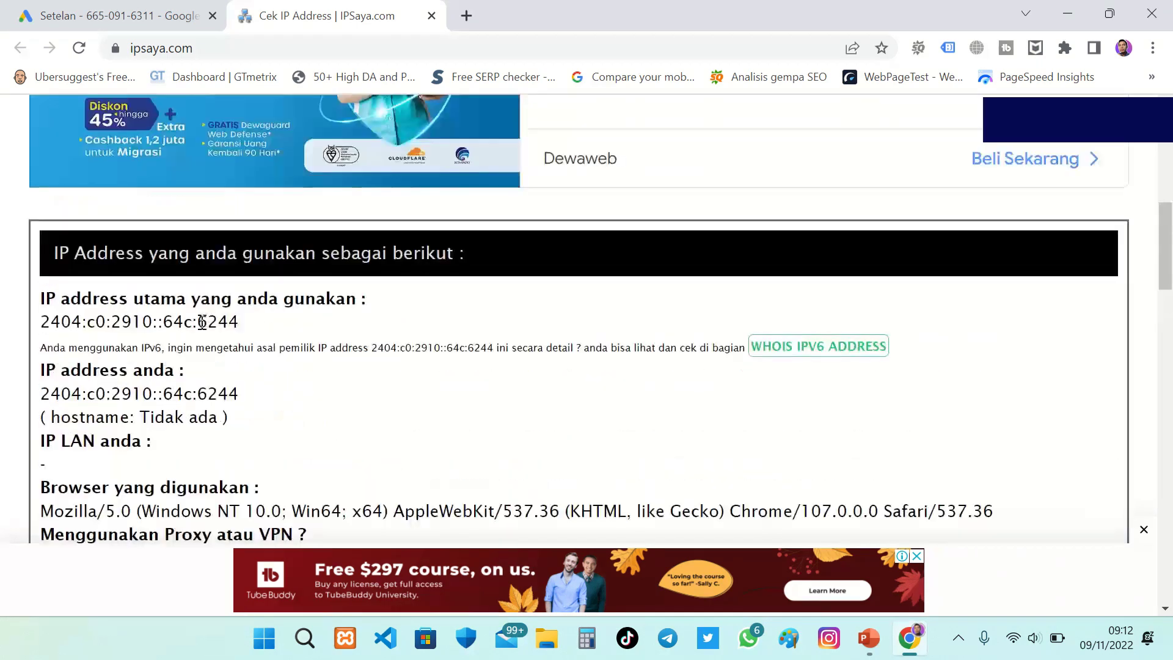
left_click_drag(238, 321, 44, 322)
left_click(235, 322)
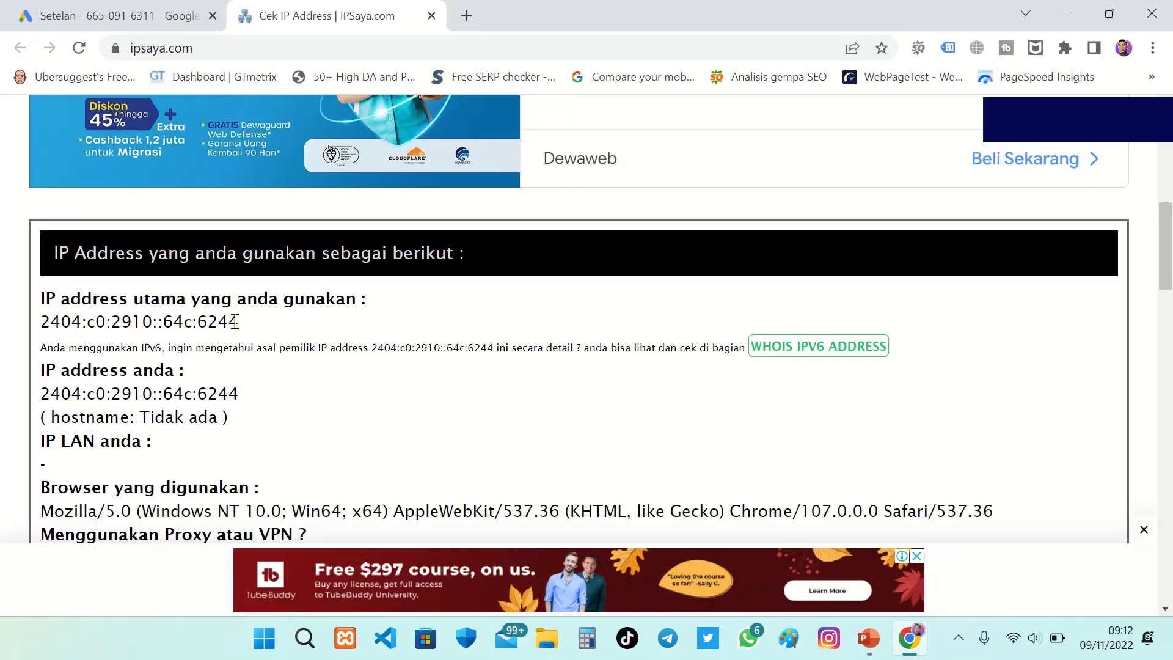
left_click_drag(237, 322, 41, 322)
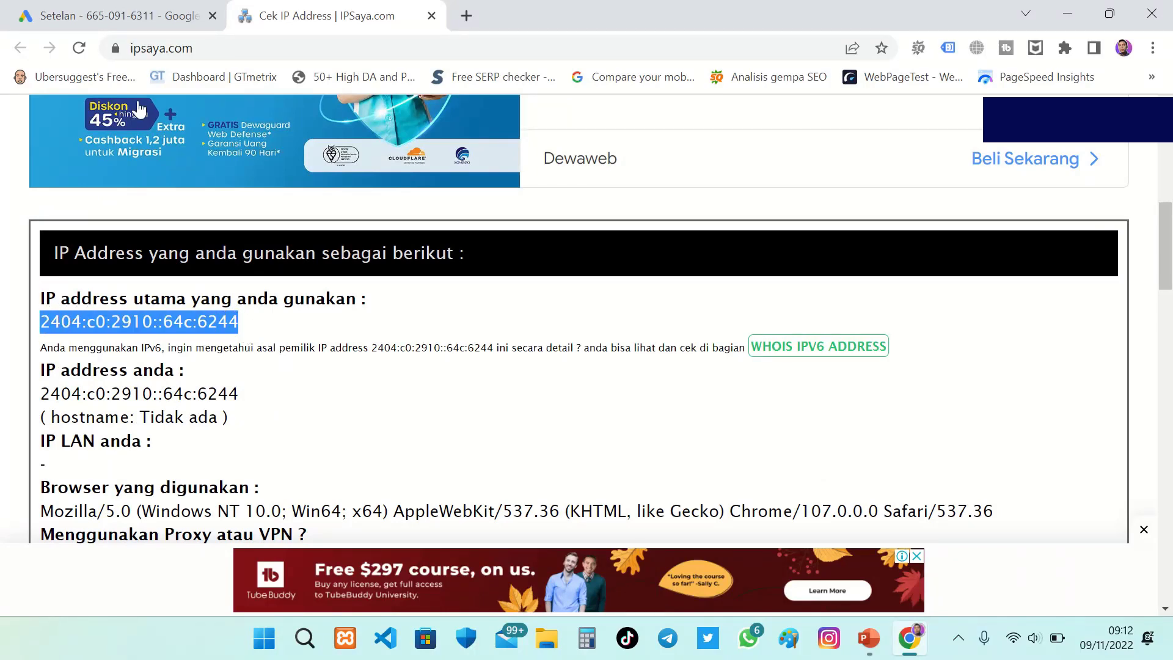
- Return to Google Ads and check the IP address entered in the campaign's IP exclusion list
left_click(145, 16)
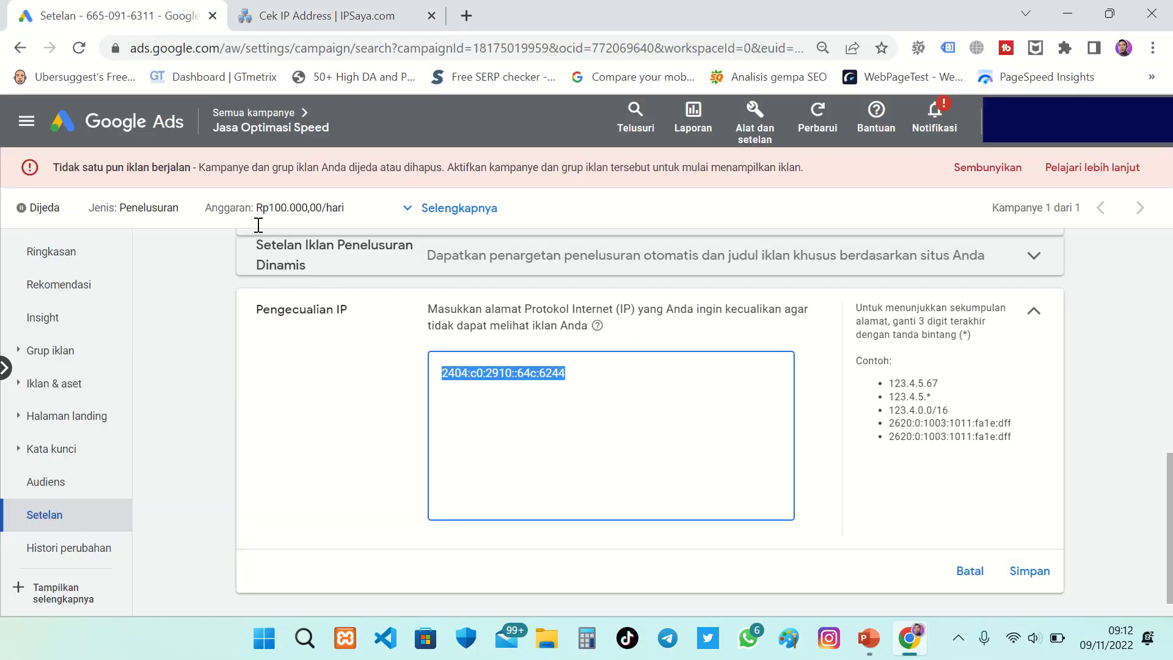
left_click(570, 374)
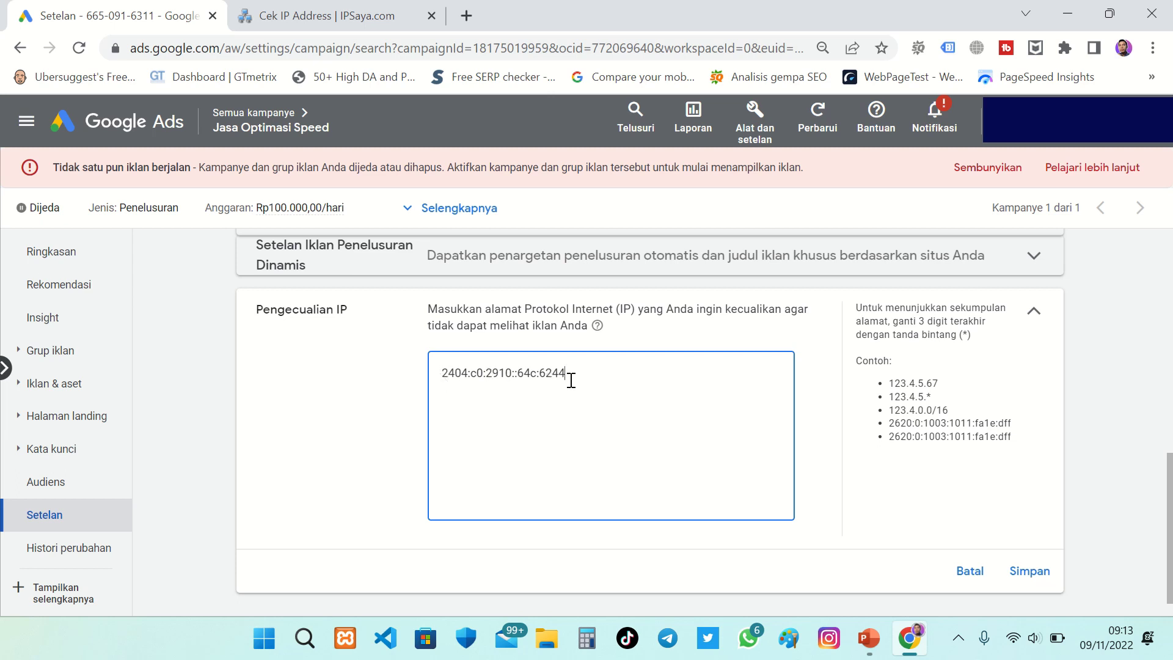
left_click_drag(571, 375, 440, 374)
left_click(558, 427)
left_click_drag(567, 372, 440, 374)
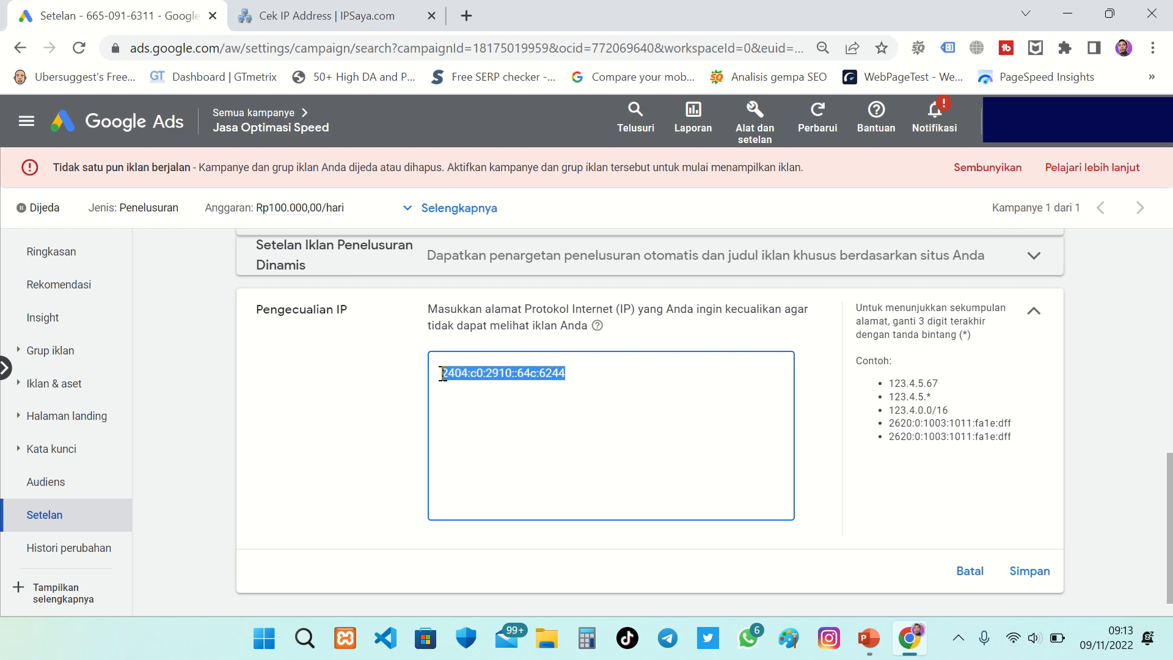
left_click(442, 375)
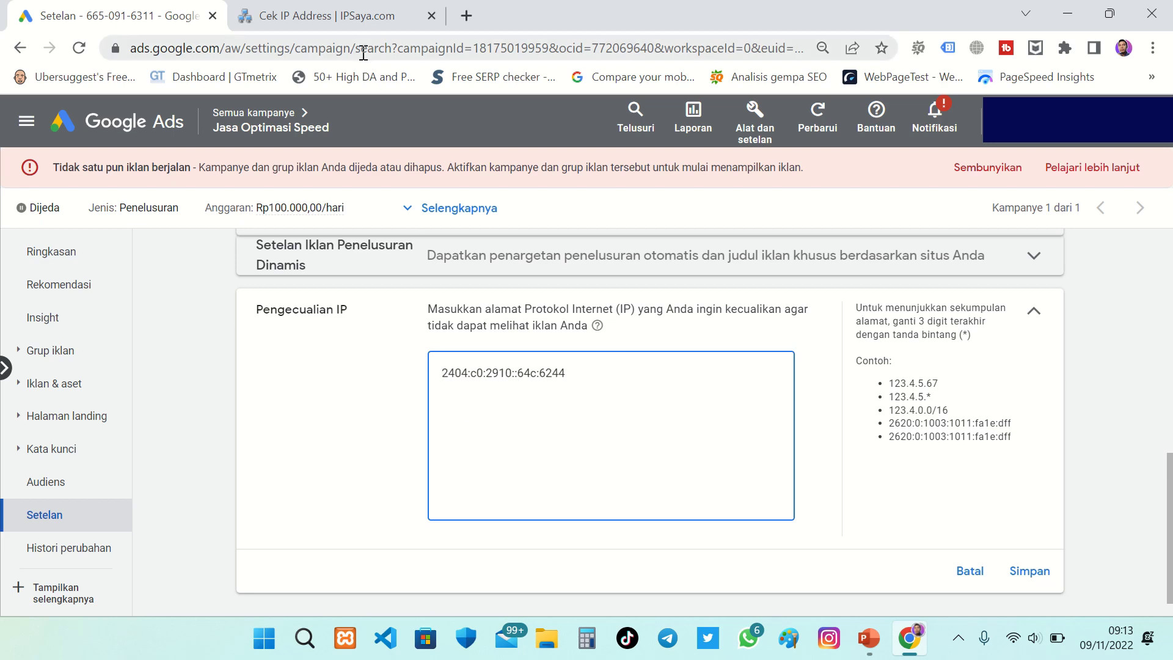
- Compare the main IP address on IPSaya.com with the entry in the Google Ads IP exclusion list
left_click(318, 15)
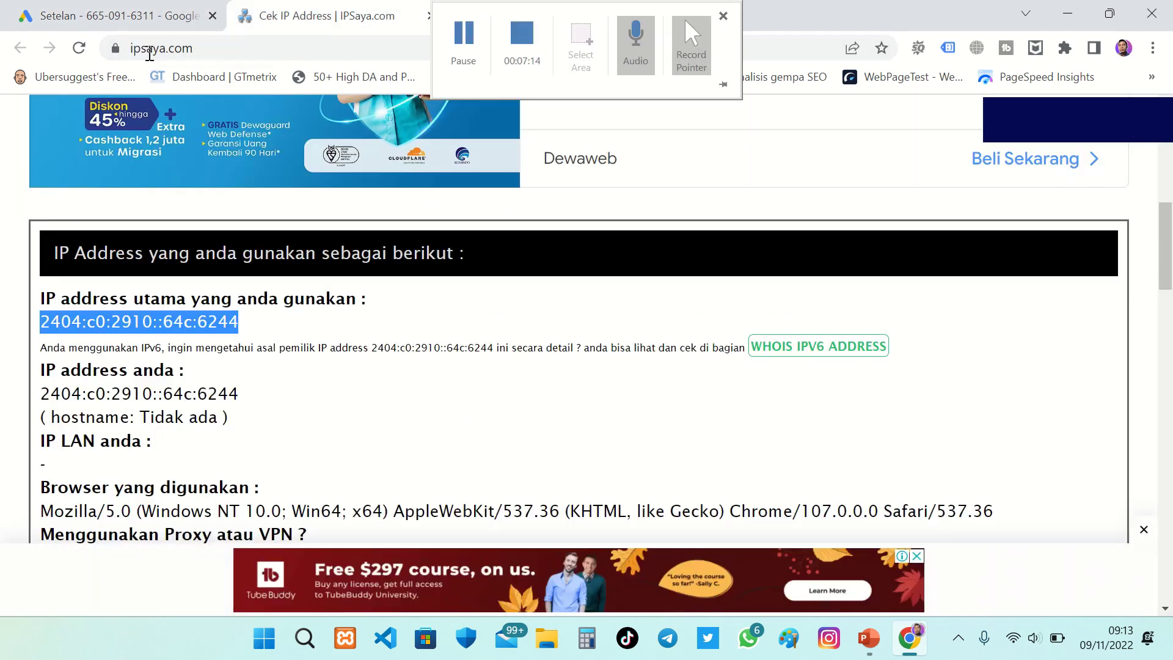
left_click(152, 48)
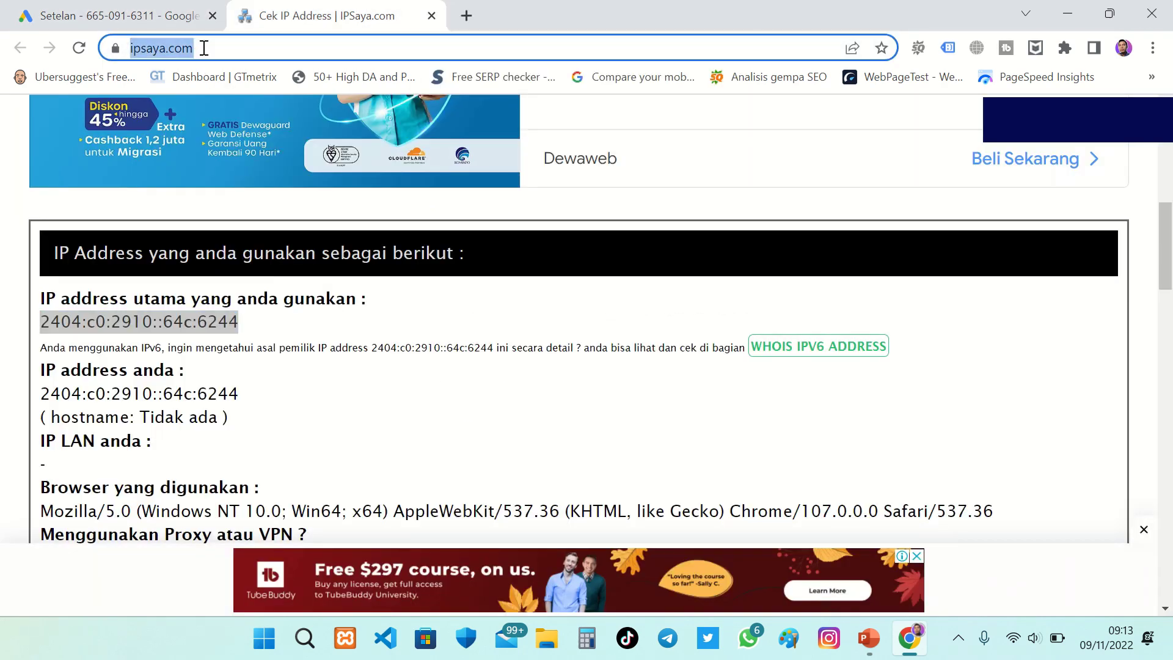
left_click(236, 323)
left_click_drag(236, 323, 38, 322)
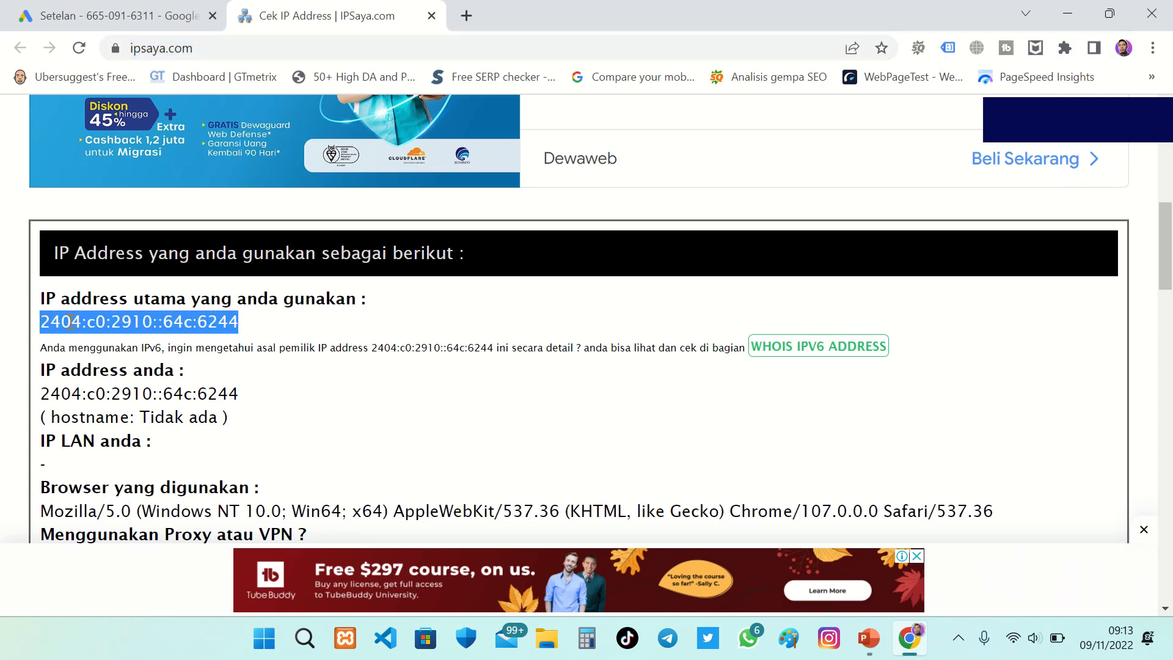
left_click(149, 24)
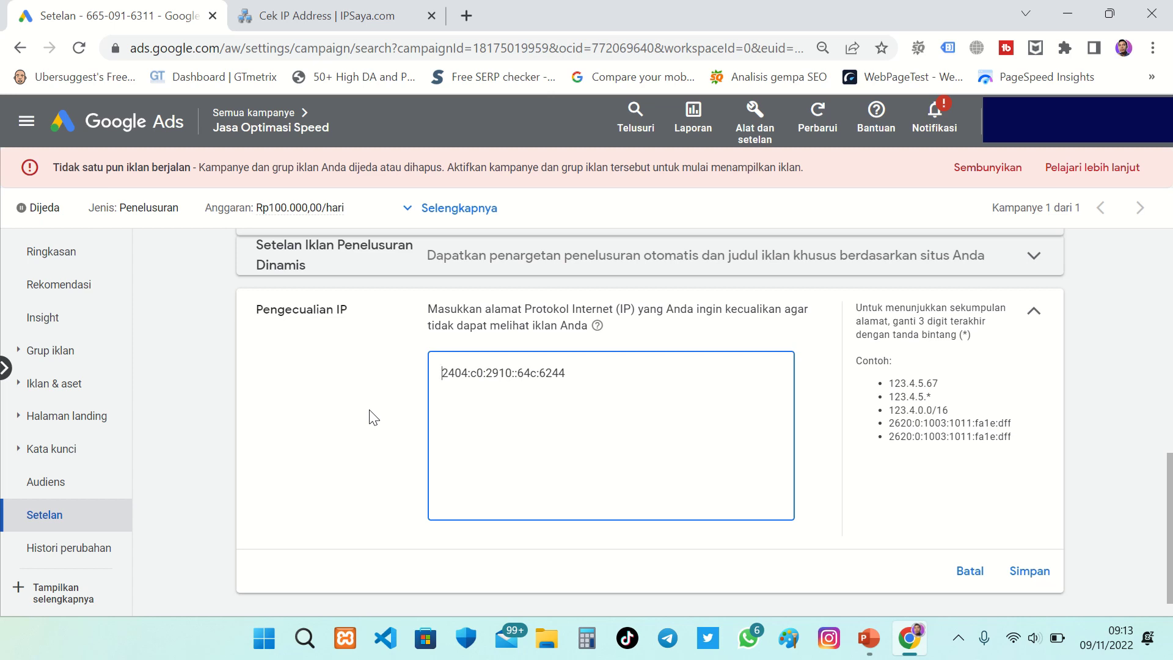
mouse_move(543, 5)
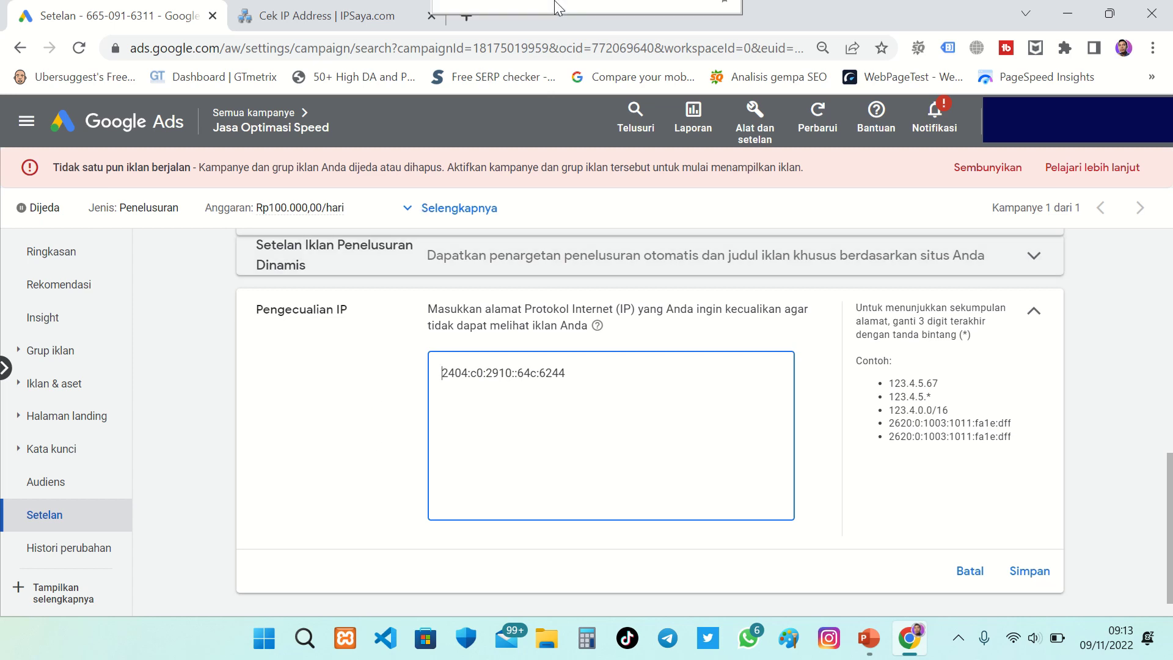